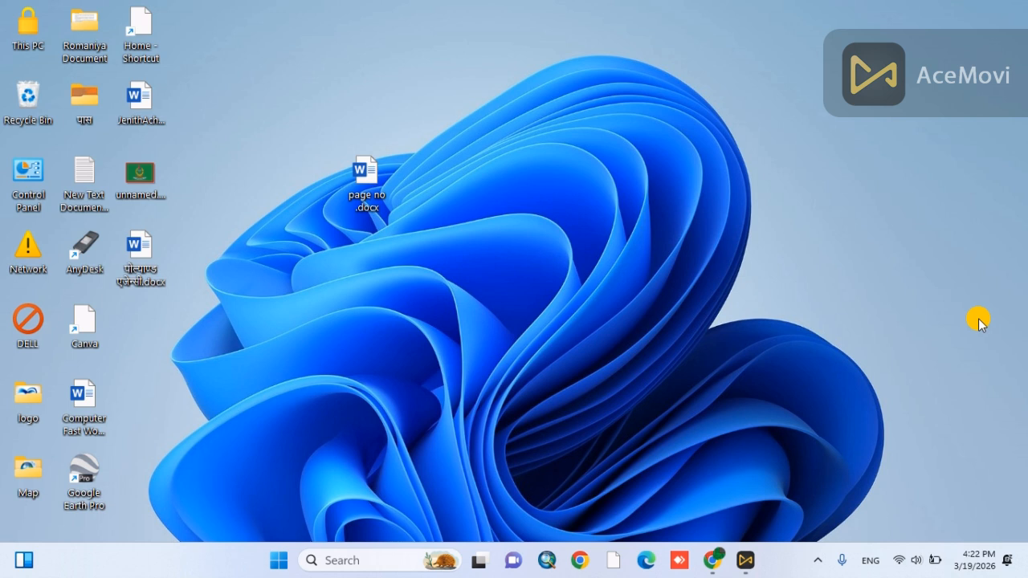
- Open the document "page no .docx" from the desktop in Word and dismiss the licence notice
{"action": "double_click", "coordinate": [364, 166]}
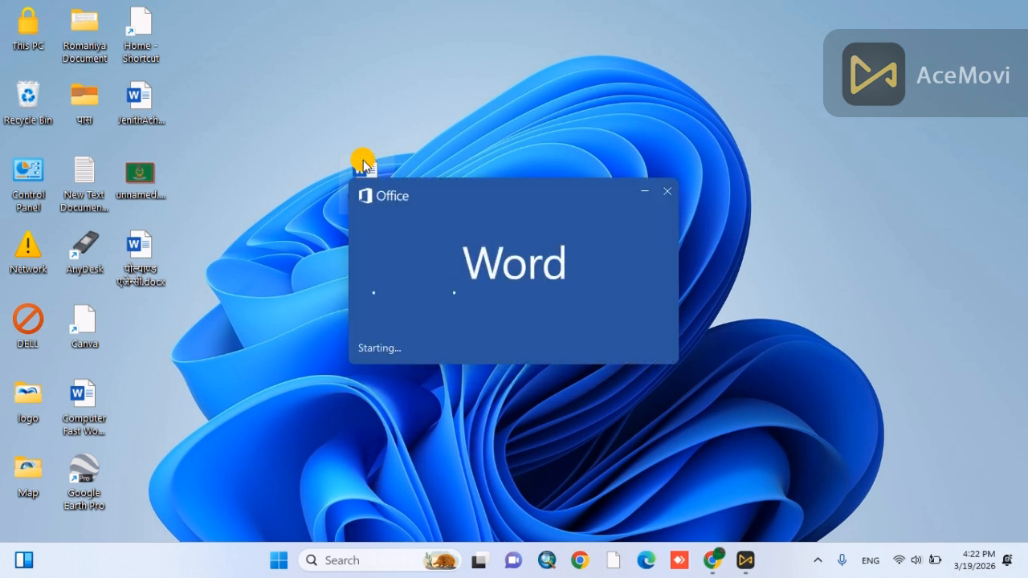
{"action": "scroll", "coordinate": [444, 335], "scroll_direction": "down", "scroll_amount": 2}
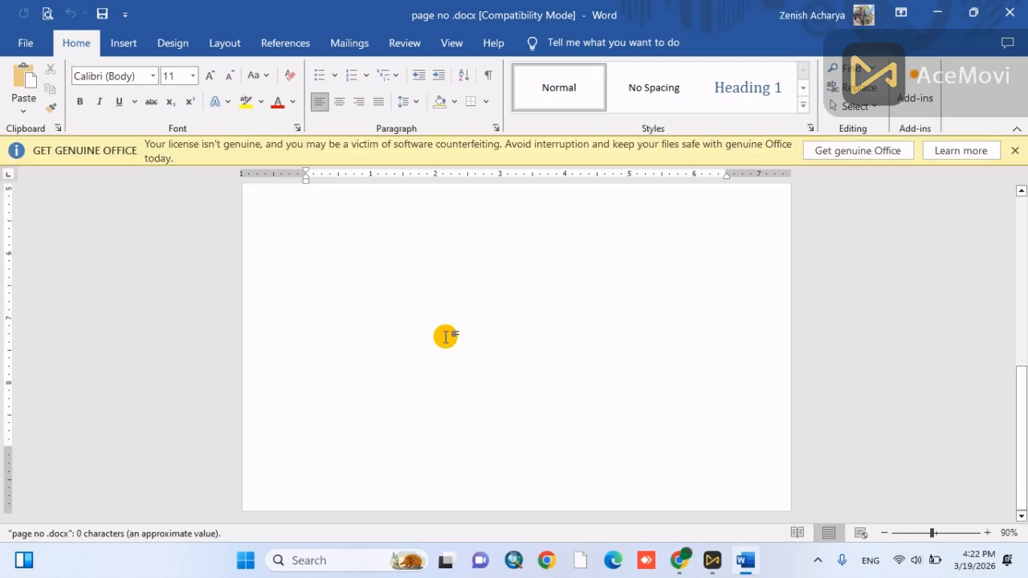
{"action": "scroll", "coordinate": [444, 335], "scroll_direction": "up", "scroll_amount": 2}
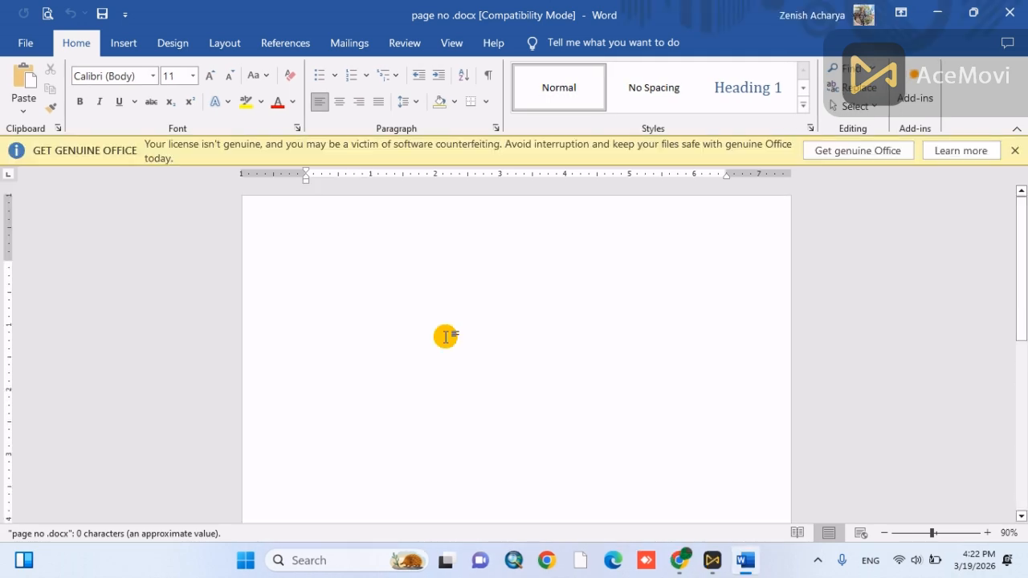
{"action": "left_click", "coordinate": [1019, 151]}
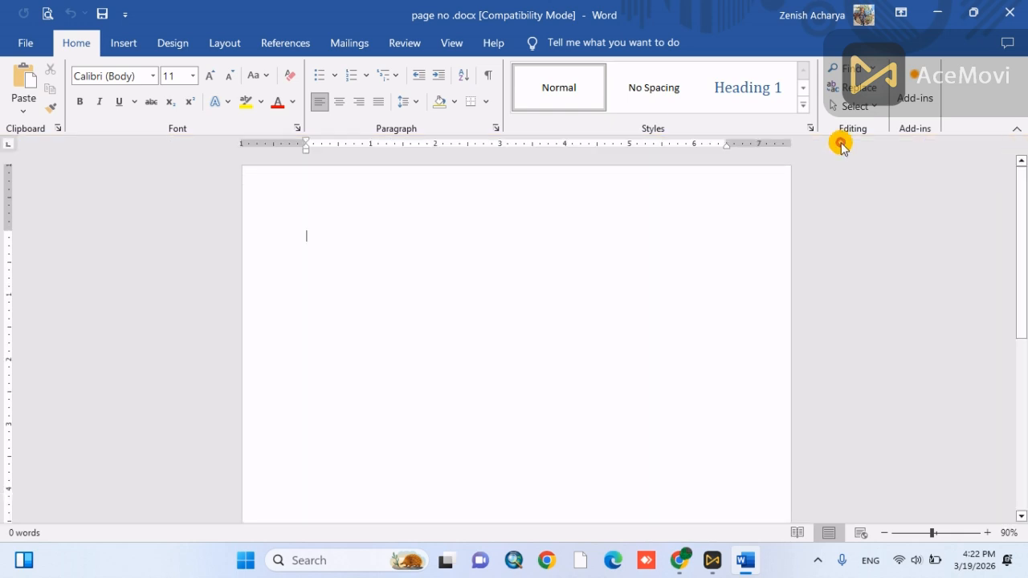
- Open the first page's header for editing and set the page number format to i, ii, iii
{"action": "double_click", "coordinate": [501, 183]}
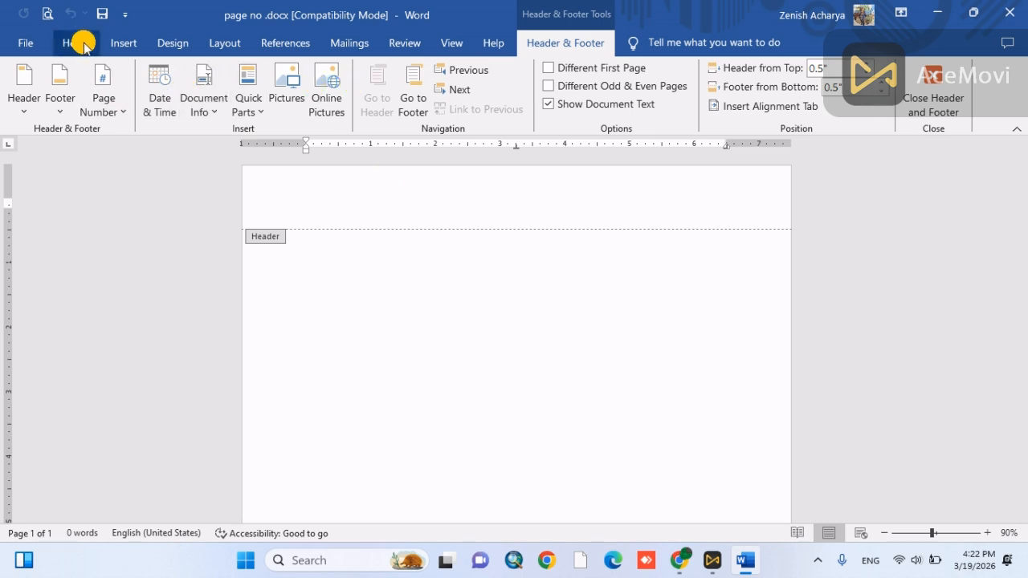
{"action": "left_click", "coordinate": [113, 44]}
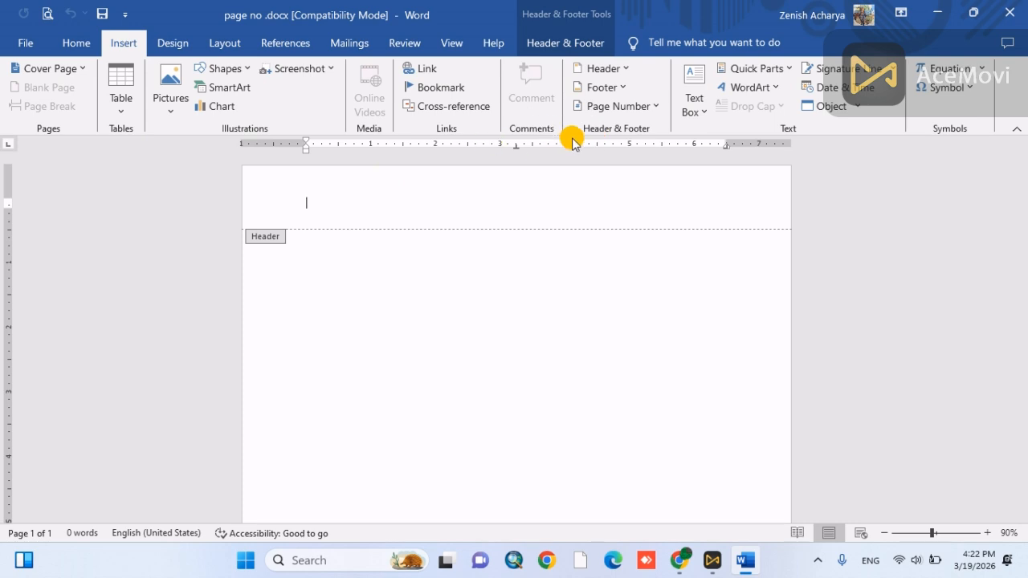
{"action": "left_click", "coordinate": [620, 111]}
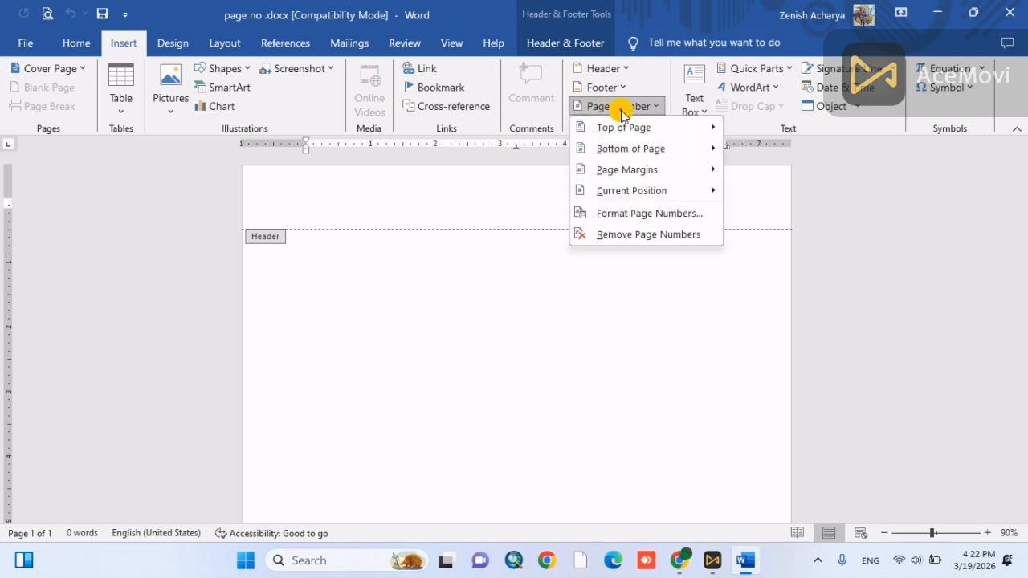
{"action": "left_click", "coordinate": [632, 214]}
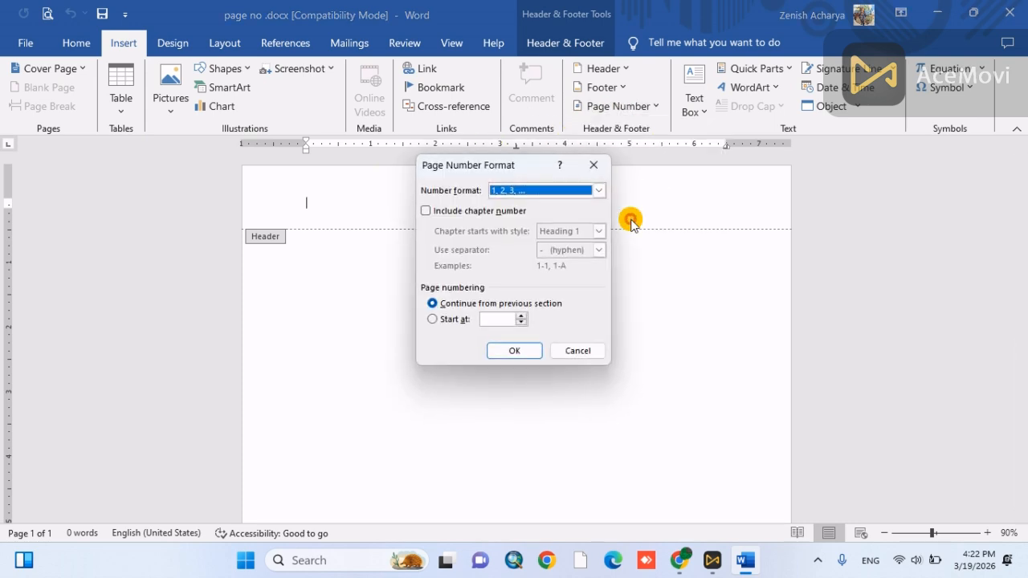
{"action": "left_click", "coordinate": [598, 190]}
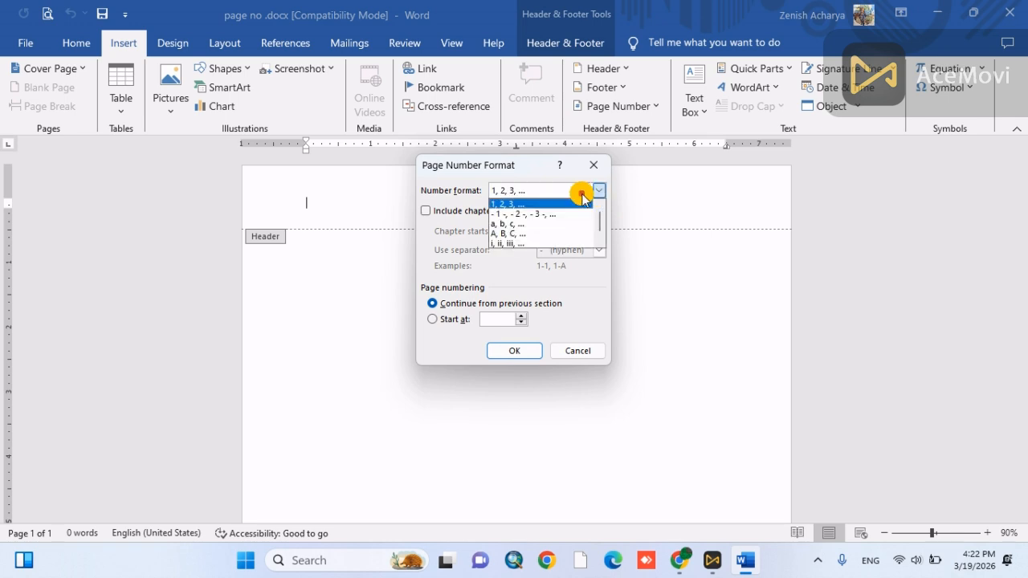
{"action": "left_click", "coordinate": [510, 244]}
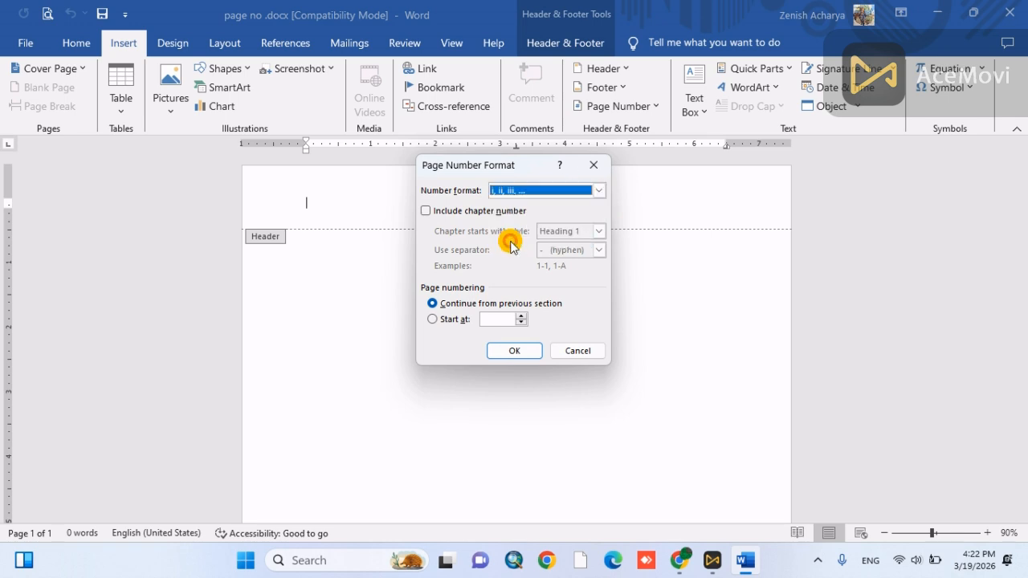
{"action": "left_click", "coordinate": [527, 355]}
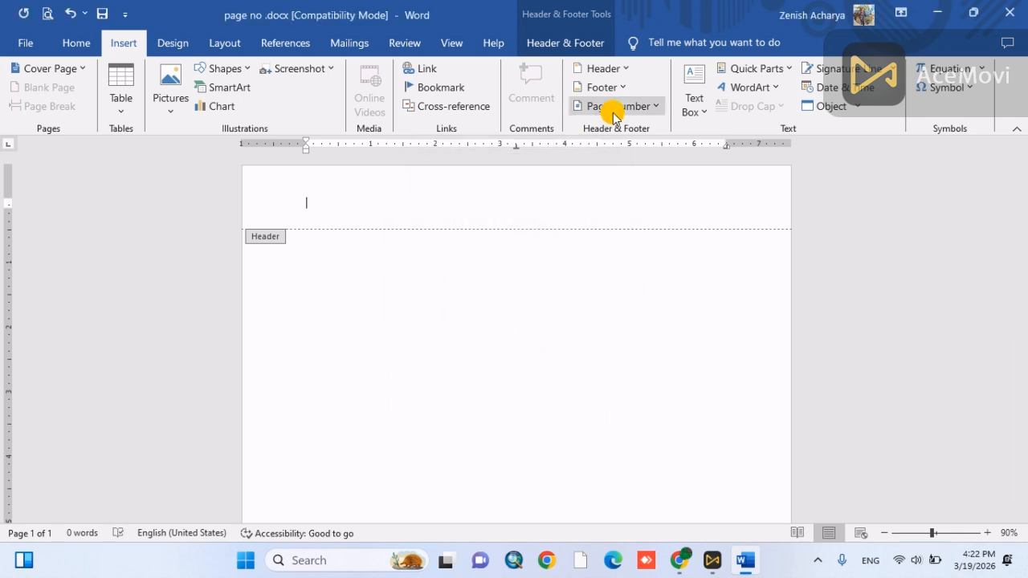
- Insert a centred page number at the top of the page using the Plain Number 2 style
{"action": "left_click", "coordinate": [613, 113]}
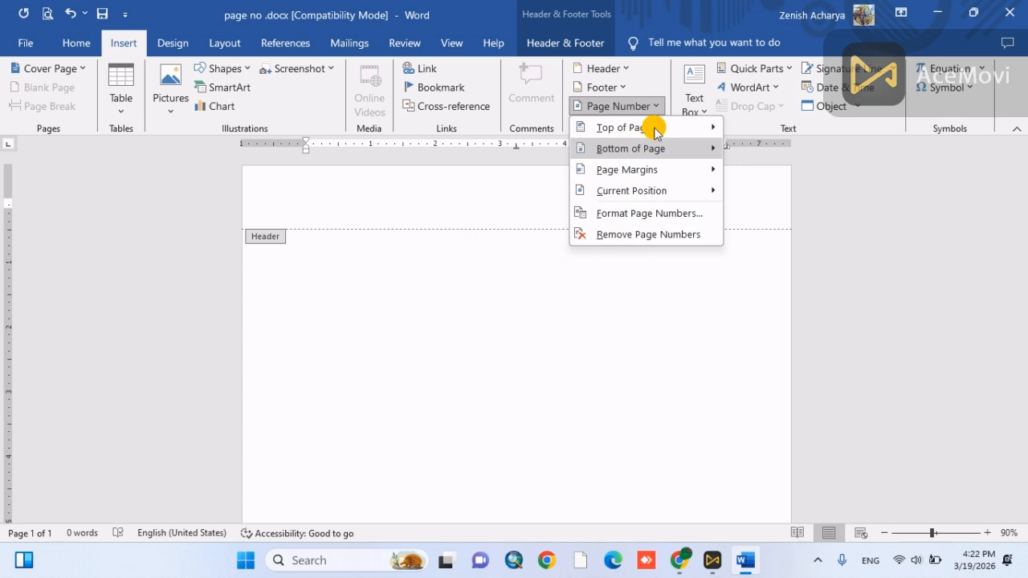
{"action": "mouse_move", "coordinate": [656, 132]}
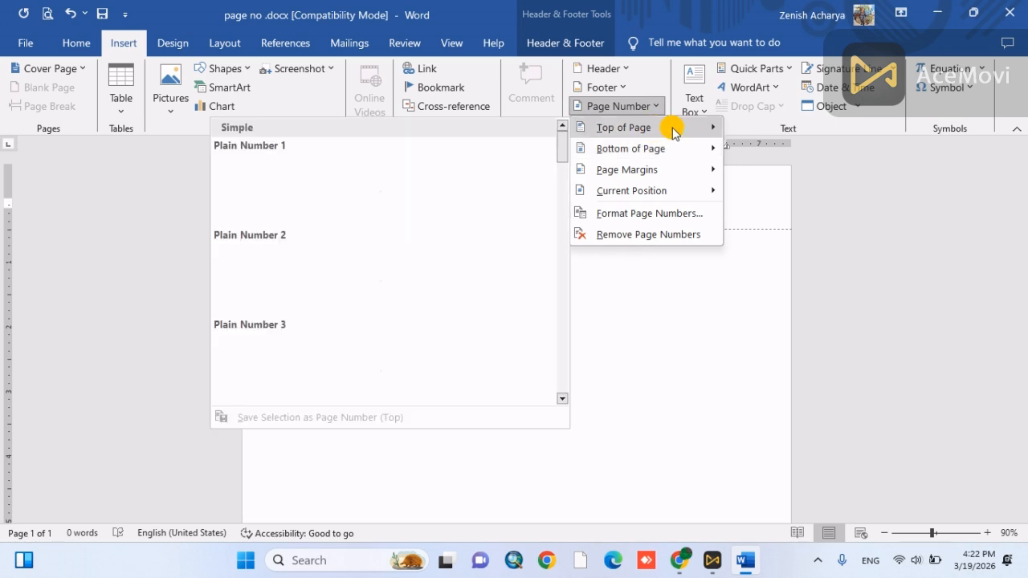
{"action": "left_click", "coordinate": [343, 290]}
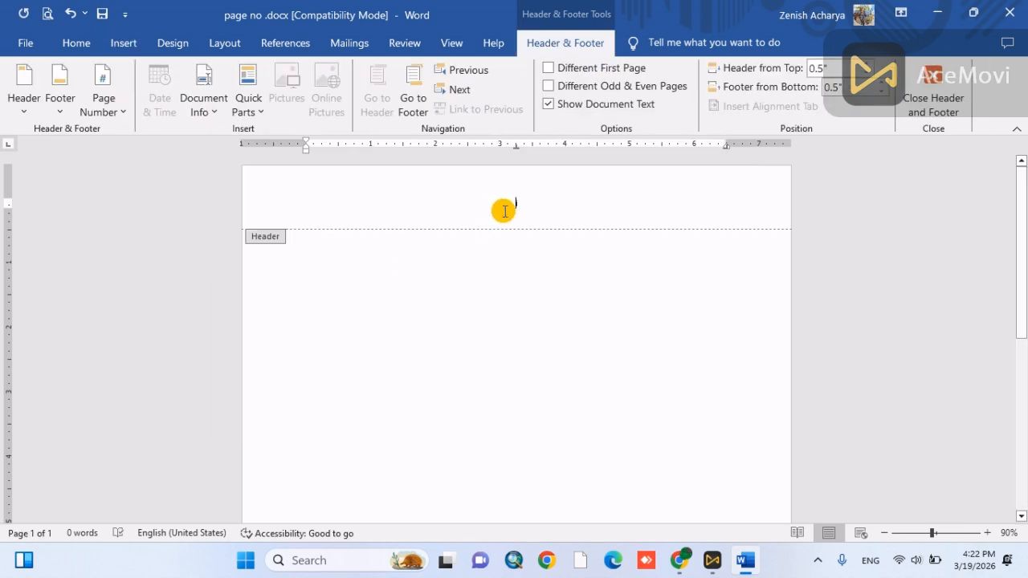
- Select the header's page number and enlarge its font size to 48
{"action": "left_click", "coordinate": [81, 67]}
{"action": "left_click", "coordinate": [76, 40]}
{"action": "left_click", "coordinate": [76, 40]}
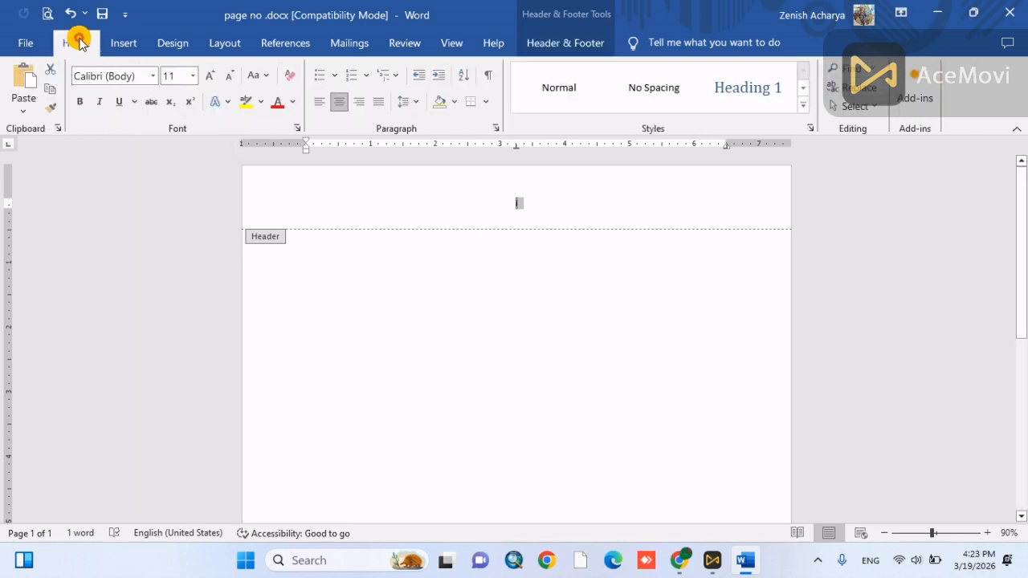
{"action": "left_click", "coordinate": [211, 75]}
{"action": "left_click", "coordinate": [211, 76]}
{"action": "left_click", "coordinate": [210, 76]}
{"action": "left_click", "coordinate": [210, 76]}
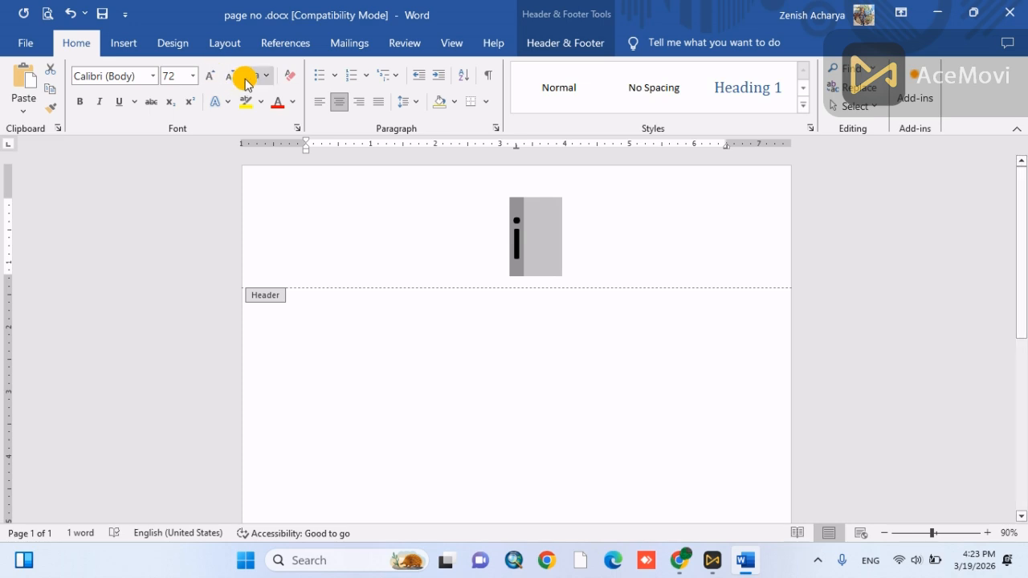
{"action": "left_click", "coordinate": [232, 77]}
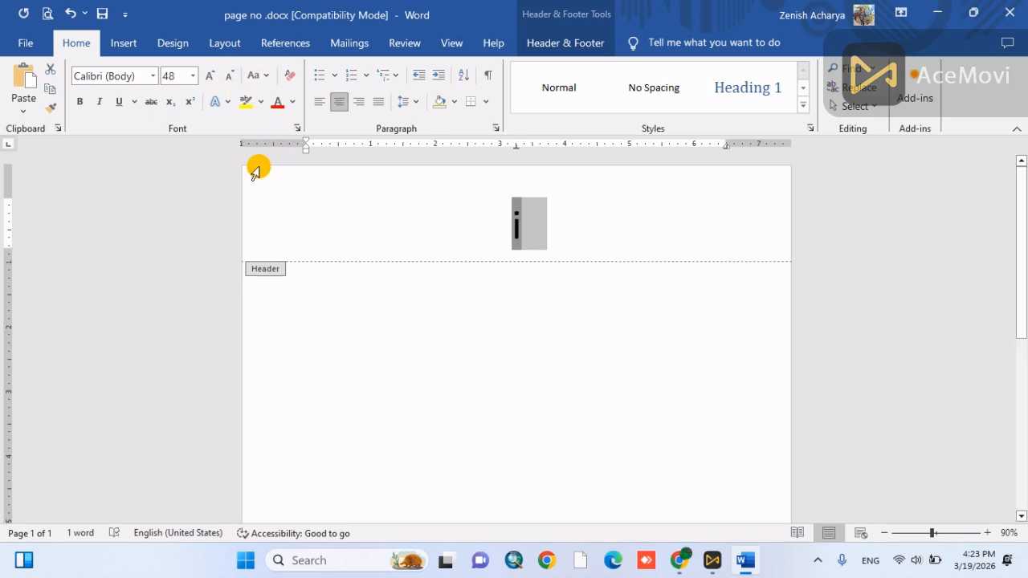
- Leave the header and insert three page breaks to extend the document to four pages
{"action": "double_click", "coordinate": [550, 343]}
{"action": "key", "text": "ctrl+Return"}
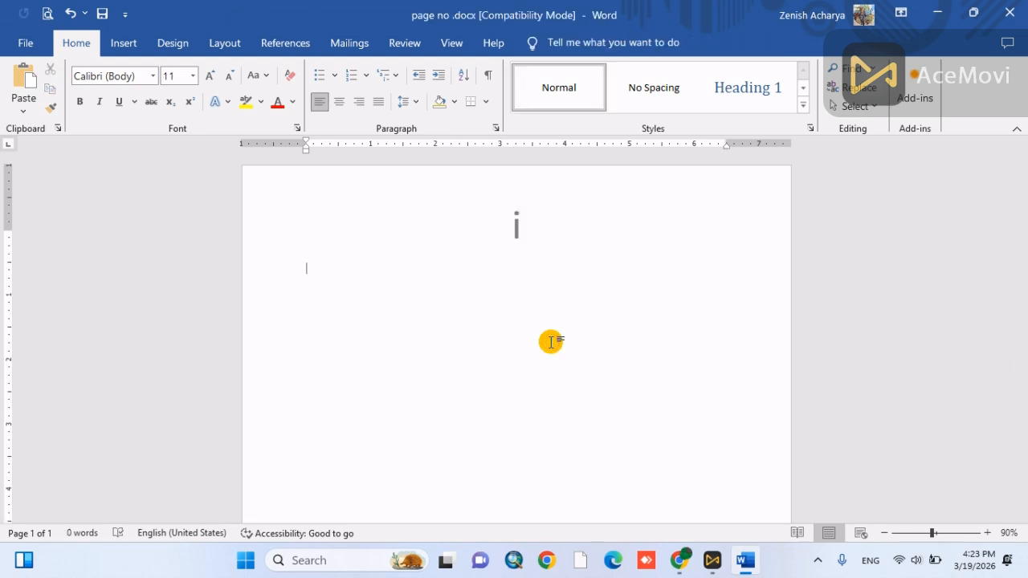
{"action": "key", "text": "ctrl+Return"}
{"action": "key", "text": "ctrl+Return"}
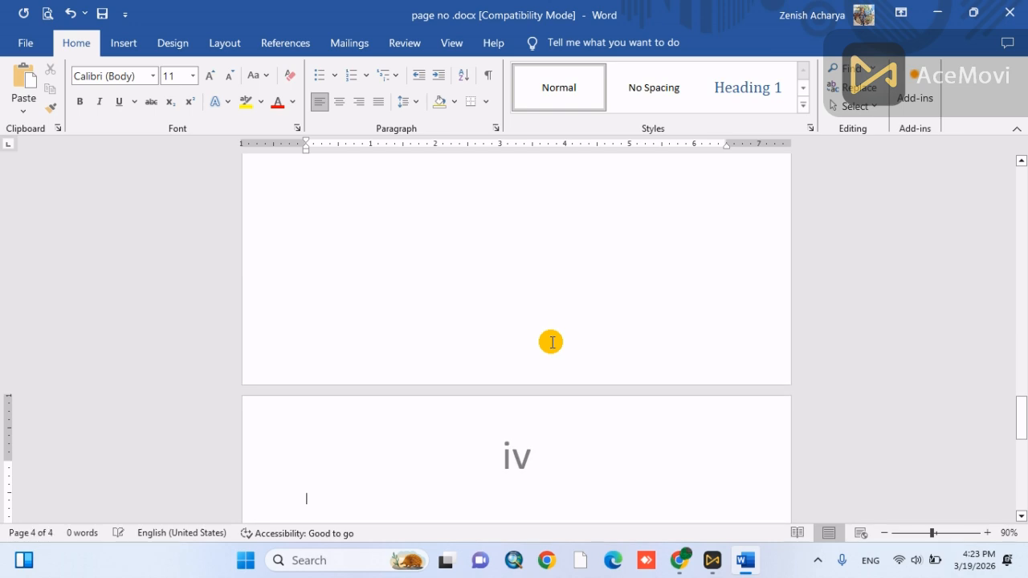
- Check the Roman numeral page number at the top of each page, from the first to the last
{"action": "scroll", "coordinate": [602, 265], "scroll_direction": "up", "scroll_amount": 15}
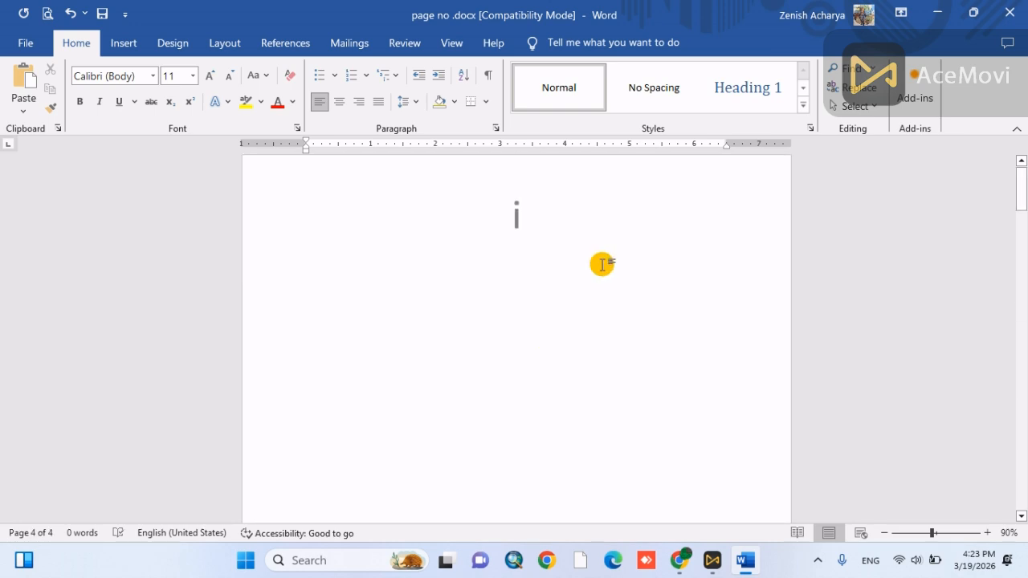
{"action": "scroll", "coordinate": [603, 265], "scroll_direction": "down", "scroll_amount": 3}
{"action": "scroll", "coordinate": [602, 265], "scroll_direction": "down", "scroll_amount": 8}
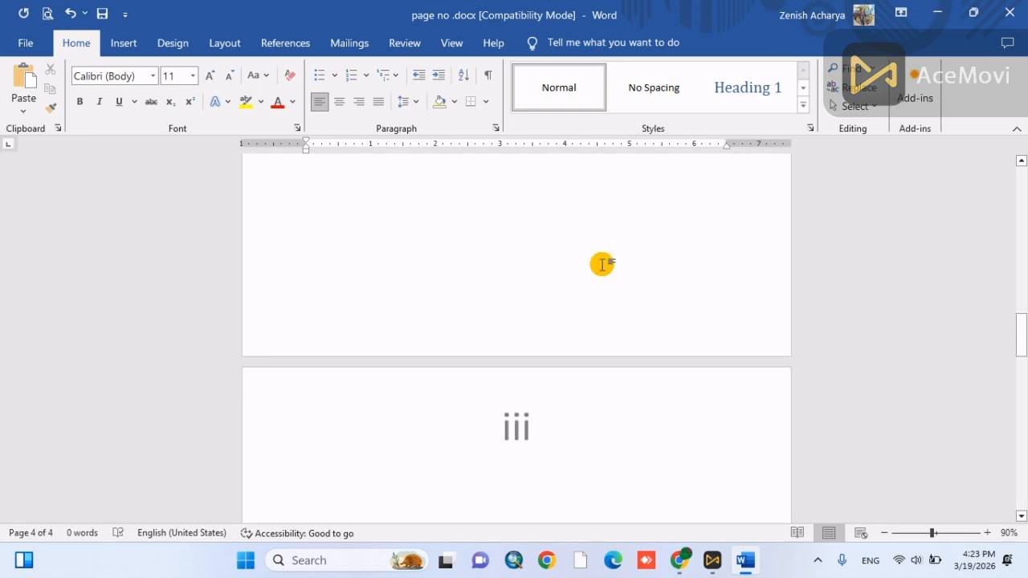
{"action": "scroll", "coordinate": [602, 265], "scroll_direction": "down", "scroll_amount": 6}
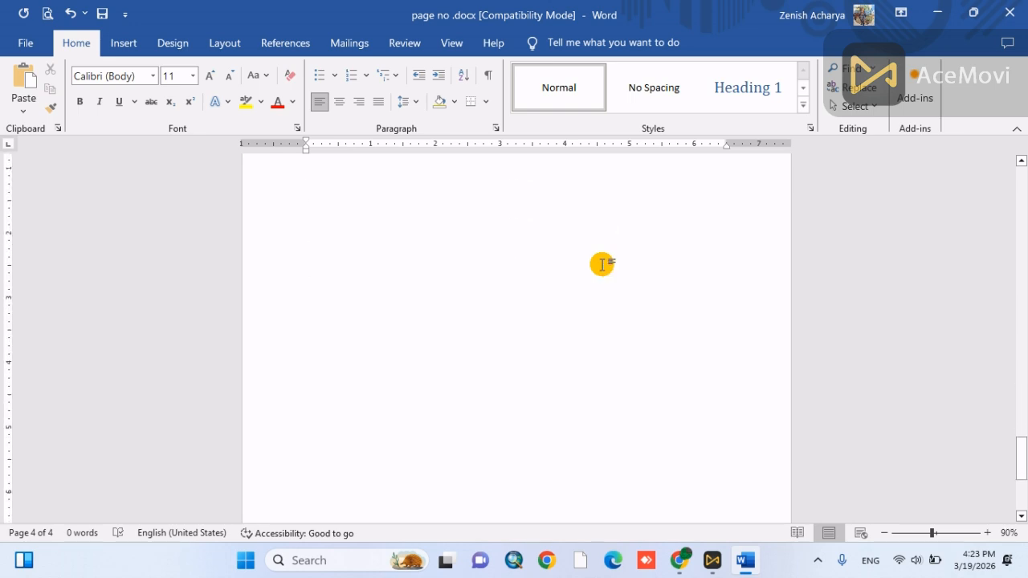
{"action": "scroll", "coordinate": [602, 265], "scroll_direction": "up", "scroll_amount": 10}
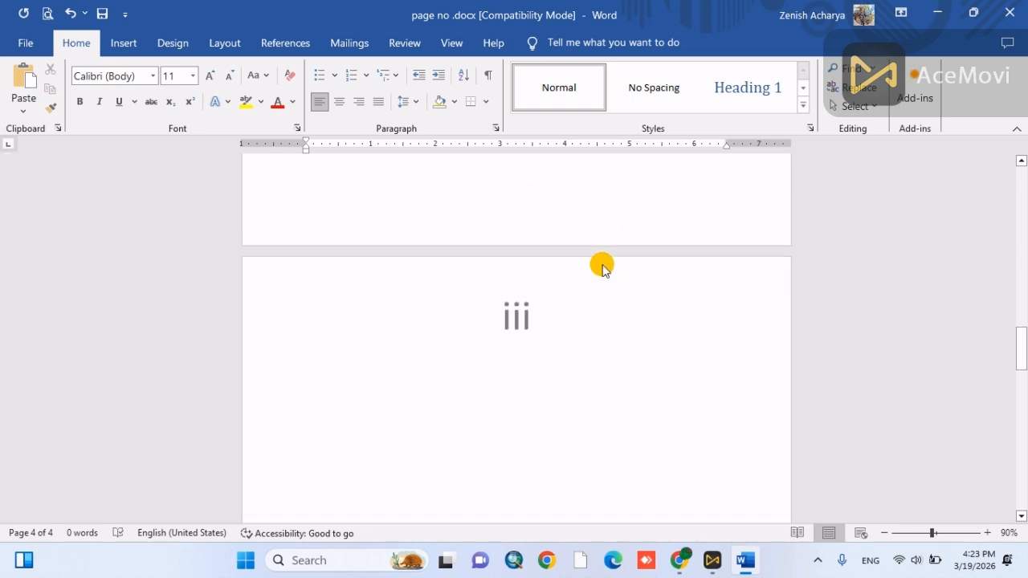
{"action": "scroll", "coordinate": [602, 265], "scroll_direction": "down", "scroll_amount": 12}
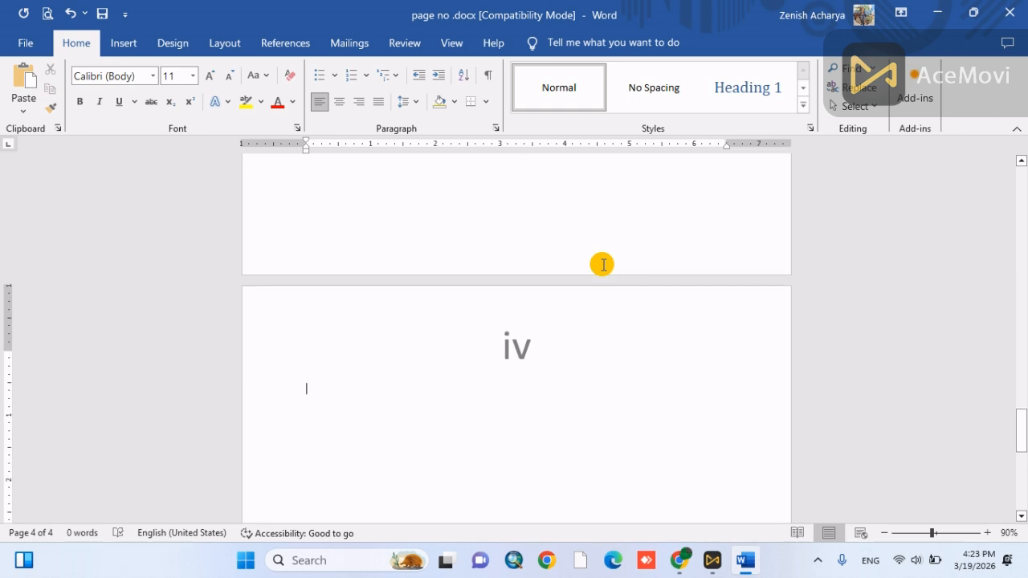
{"action": "scroll", "coordinate": [602, 265], "scroll_direction": "down", "scroll_amount": 10}
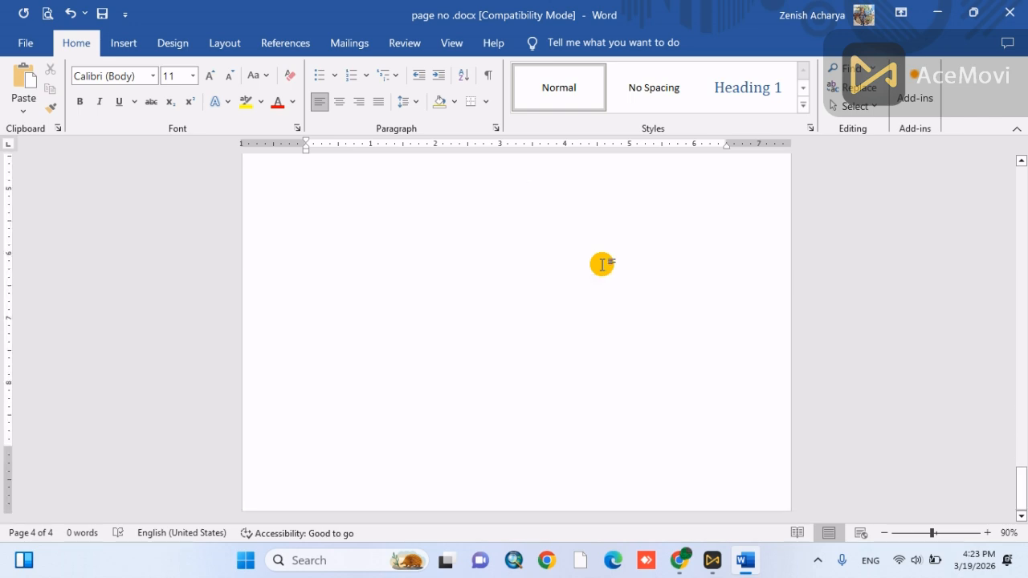
- Add a fifth page at the end of the document and undo the last edit
{"action": "scroll", "coordinate": [602, 265], "scroll_direction": "down", "scroll_amount": 3}
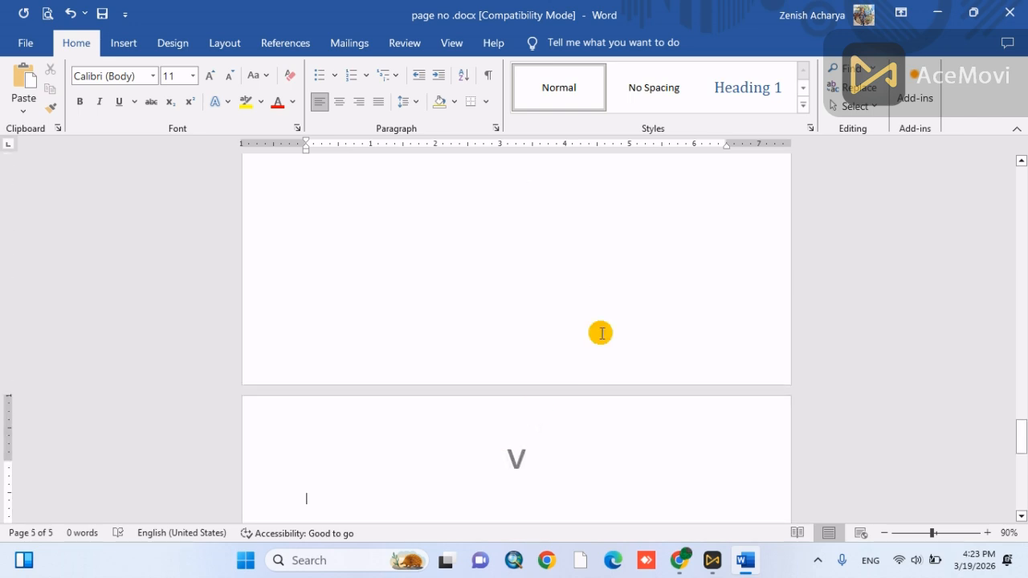
{"action": "key", "text": "ctrl+z"}
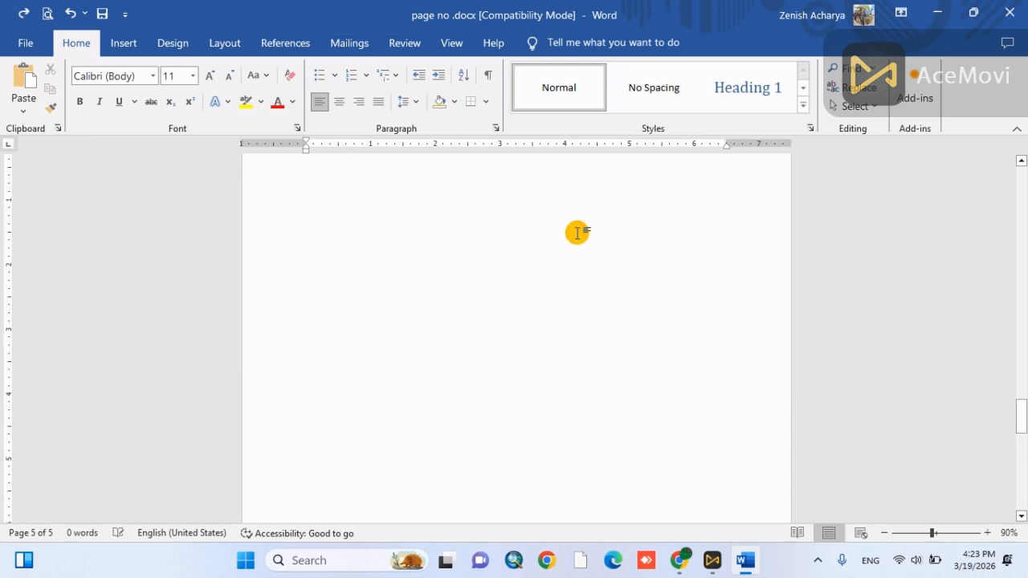
- Insert a Next Page section break in the body of page iv
{"action": "scroll", "coordinate": [494, 325], "scroll_direction": "down", "scroll_amount": 2, "text": "ctrl"}
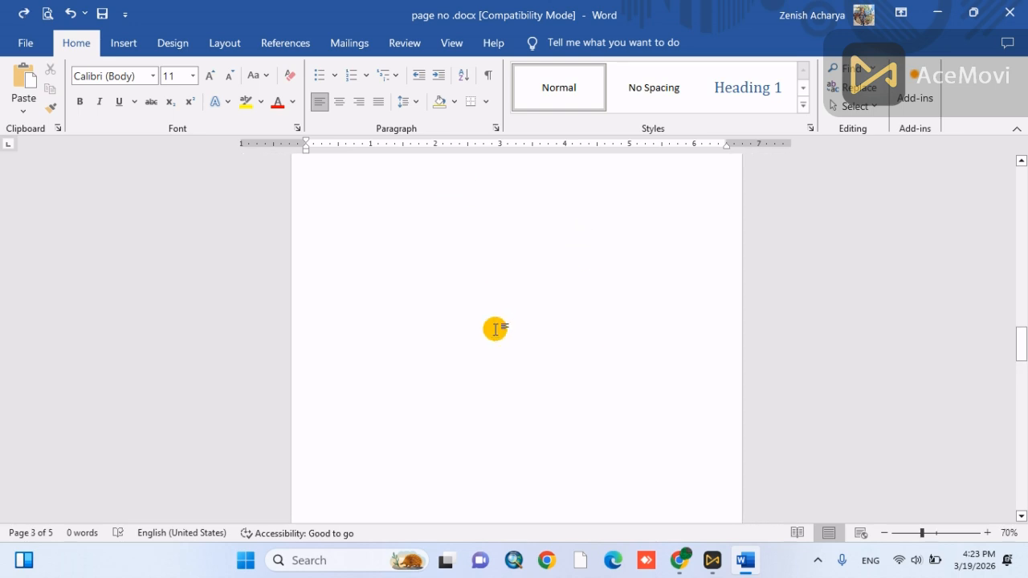
{"action": "scroll", "coordinate": [495, 329], "scroll_direction": "up", "scroll_amount": 5, "text": "ctrl"}
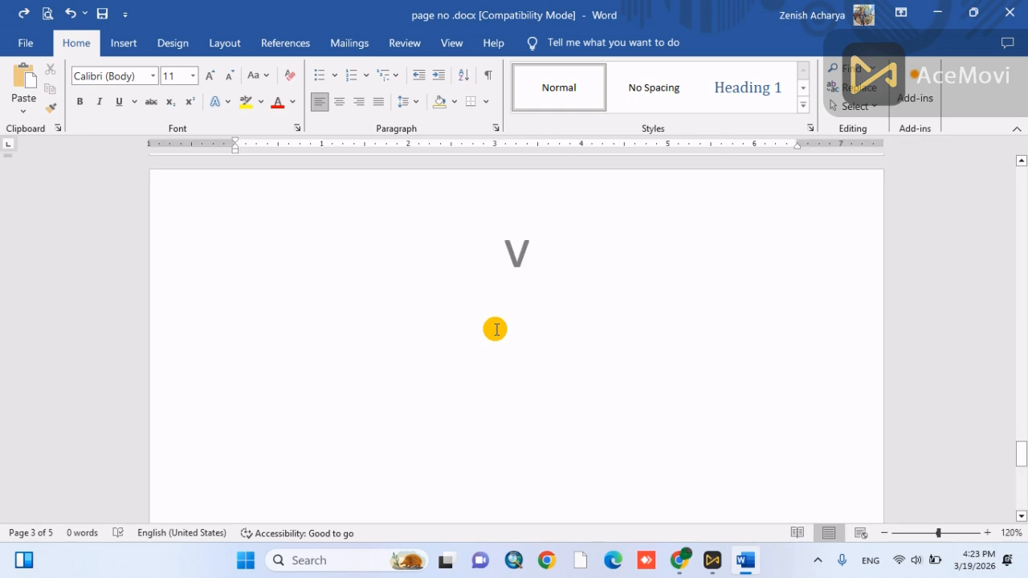
{"action": "scroll", "coordinate": [502, 374], "scroll_direction": "up", "scroll_amount": 6}
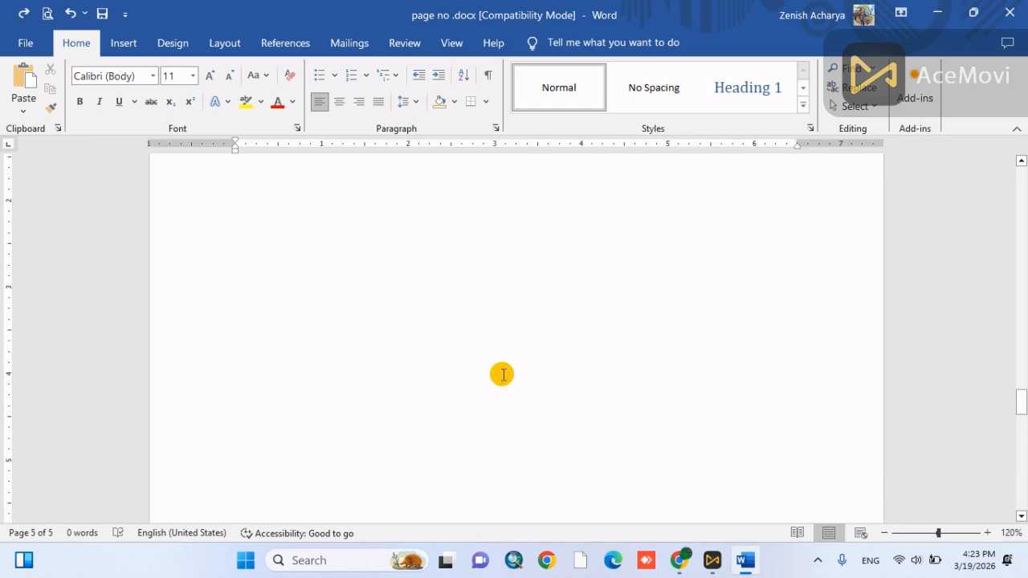
{"action": "scroll", "coordinate": [502, 374], "scroll_direction": "down", "scroll_amount": 5}
{"action": "scroll", "coordinate": [502, 374], "scroll_direction": "down", "scroll_amount": 4}
{"action": "scroll", "coordinate": [502, 374], "scroll_direction": "up", "scroll_amount": 10}
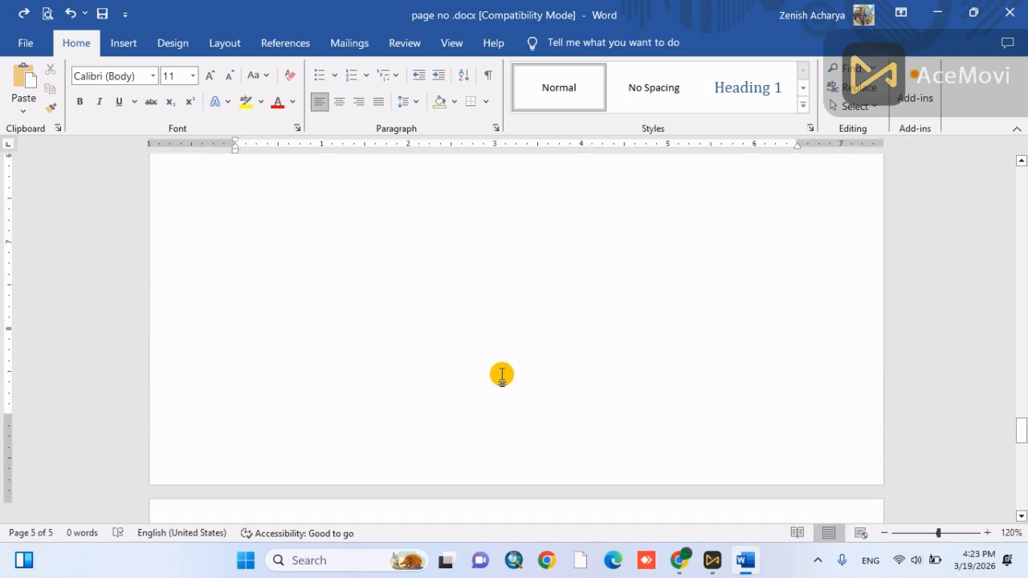
{"action": "scroll", "coordinate": [501, 378], "scroll_direction": "down", "scroll_amount": 1}
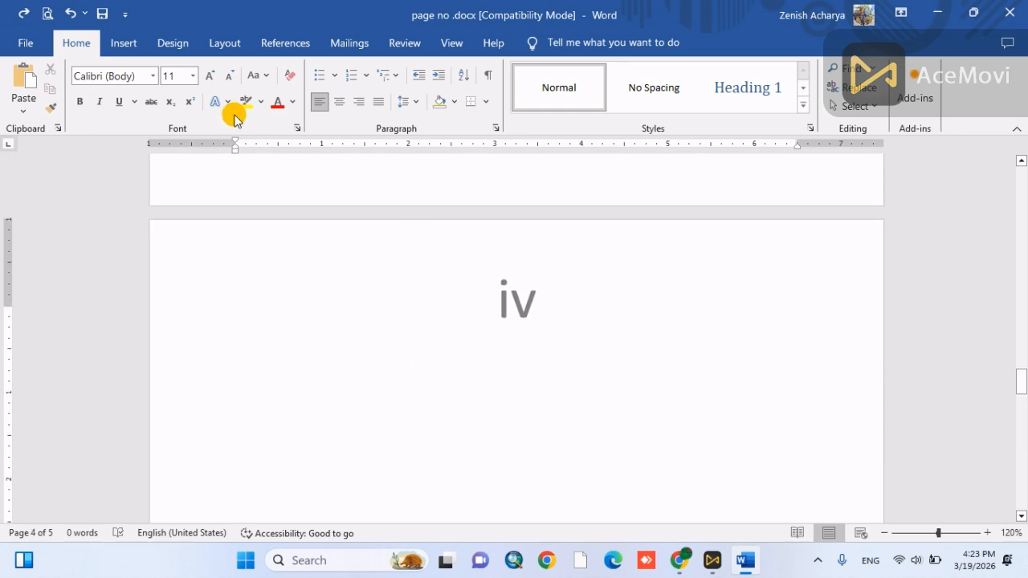
{"action": "left_click", "coordinate": [233, 43]}
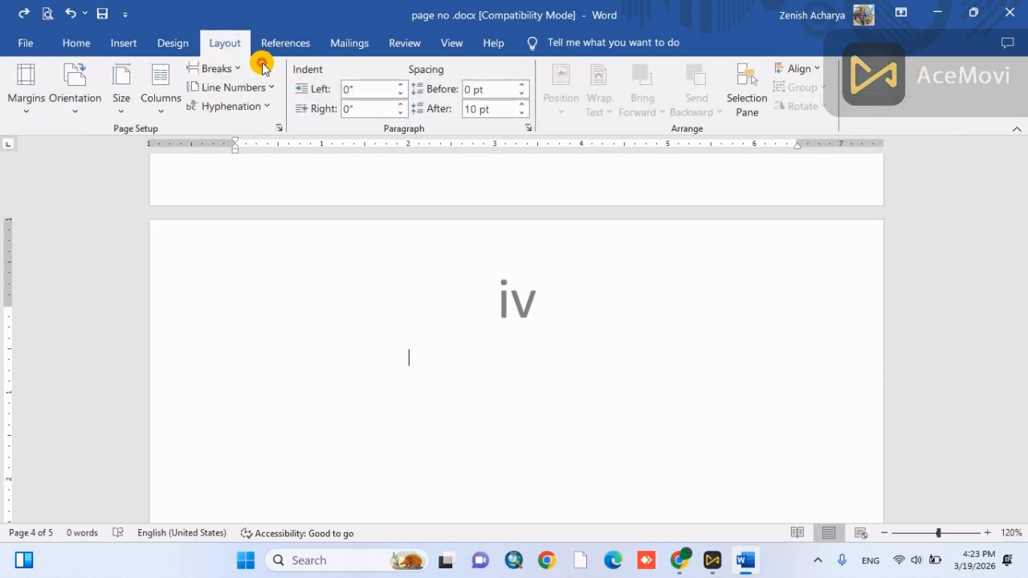
{"action": "left_click", "coordinate": [242, 69]}
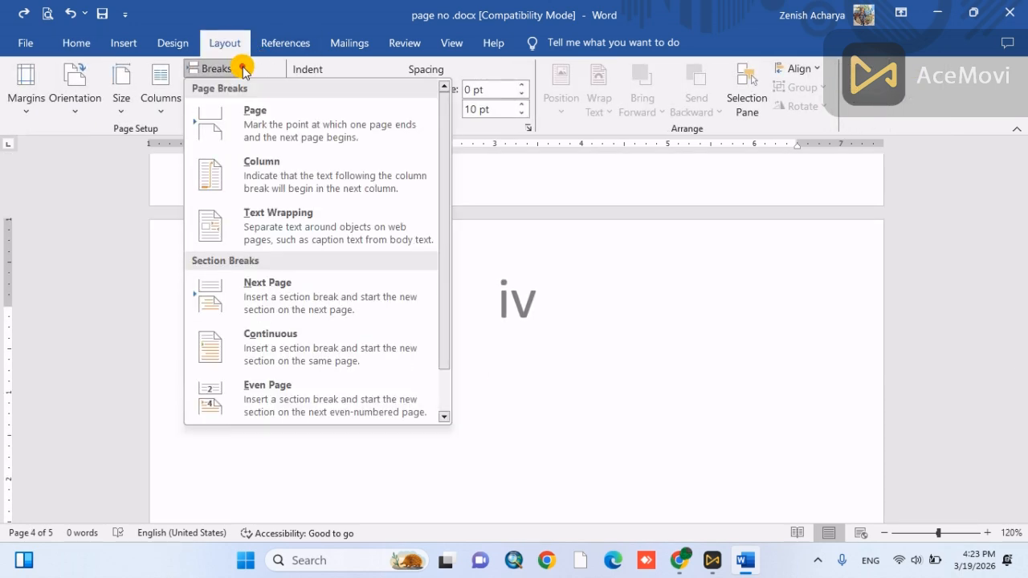
{"action": "left_click", "coordinate": [259, 283]}
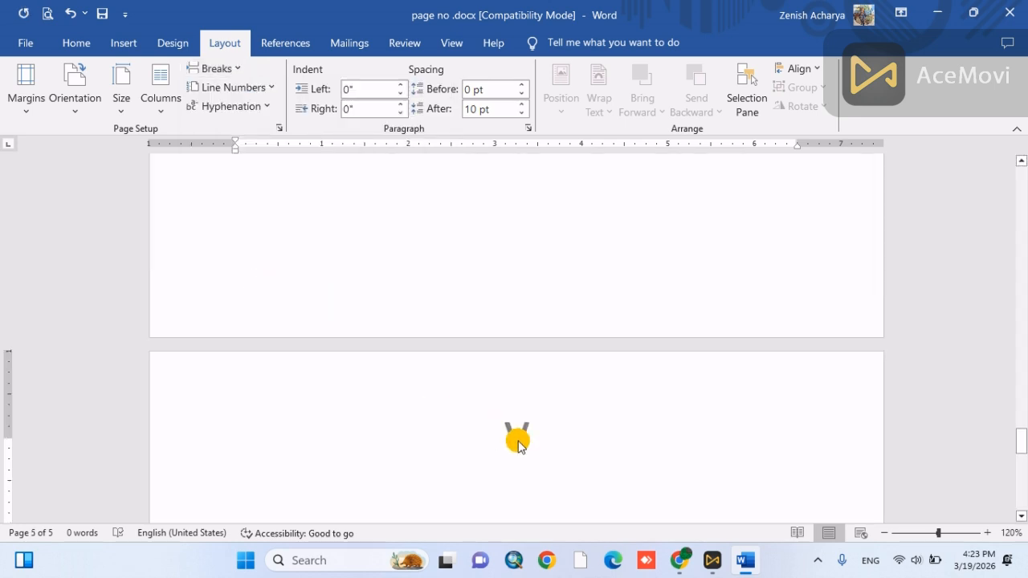
- Unlink the Section 2 header from the previous section, delete its page number, and leave the header
{"action": "double_click", "coordinate": [518, 441]}
{"action": "left_click", "coordinate": [482, 107]}
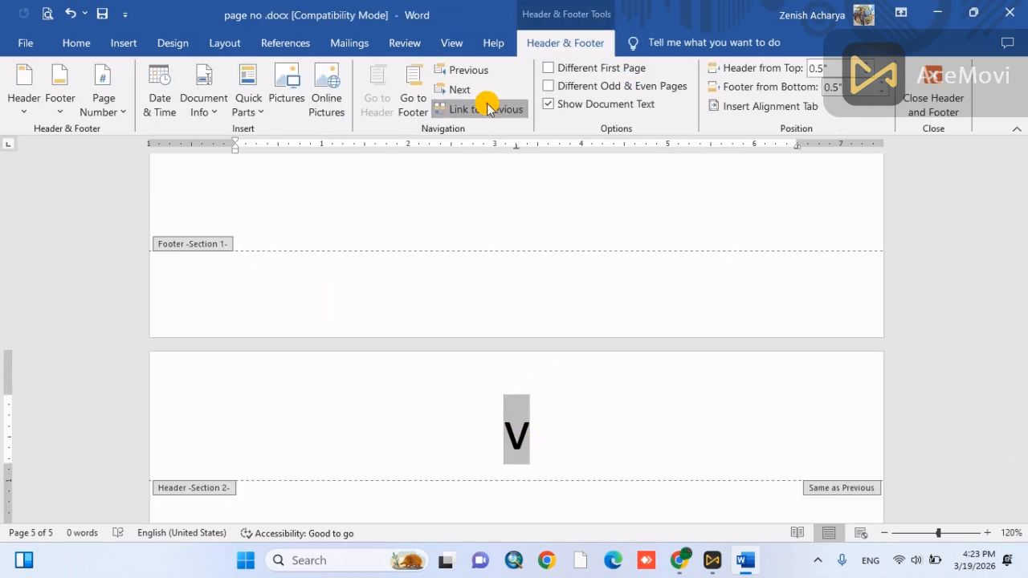
{"action": "scroll", "coordinate": [513, 201], "scroll_direction": "down", "scroll_amount": 3}
{"action": "left_click", "coordinate": [540, 270]}
{"action": "double_click", "coordinate": [540, 270]}
{"action": "key", "text": "BackSpace"}
{"action": "scroll", "coordinate": [540, 273], "scroll_direction": "up", "scroll_amount": 3}
{"action": "scroll", "coordinate": [540, 273], "scroll_direction": "down", "scroll_amount": 5}
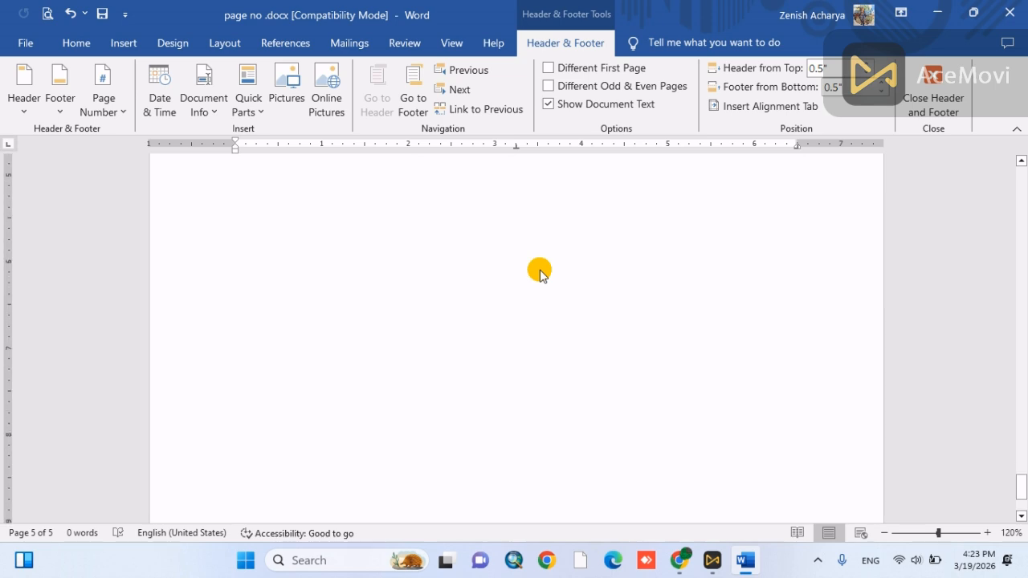
{"action": "scroll", "coordinate": [540, 273], "scroll_direction": "up", "scroll_amount": 7}
{"action": "left_click", "coordinate": [935, 77]}
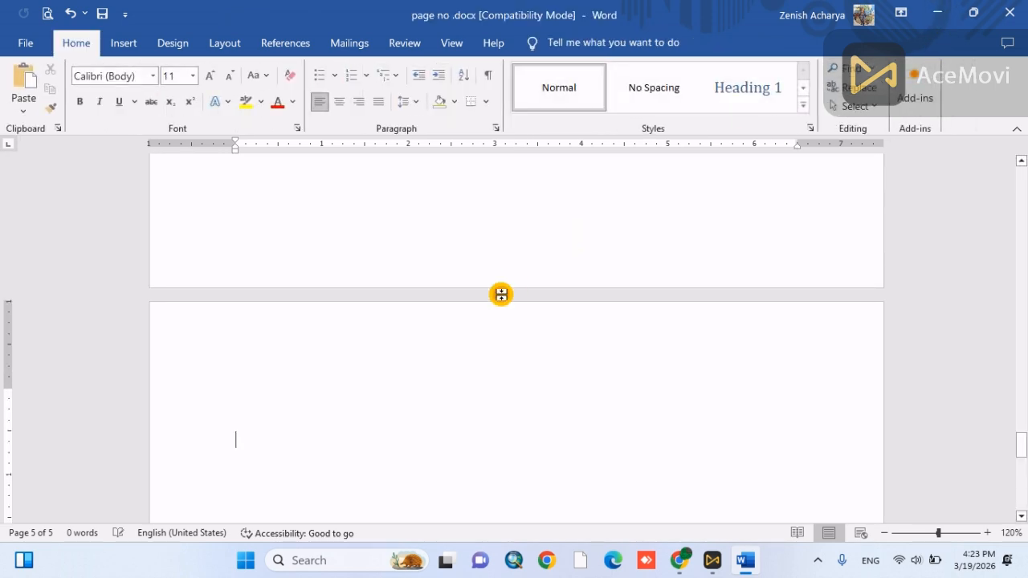
- Compare the headers of page iv and the last page, and look over all pages of the document together
{"action": "scroll", "coordinate": [501, 294], "scroll_direction": "down", "scroll_amount": 8}
{"action": "scroll", "coordinate": [501, 295], "scroll_direction": "up", "scroll_amount": 16}
{"action": "scroll", "coordinate": [501, 295], "scroll_direction": "down", "scroll_amount": 3}
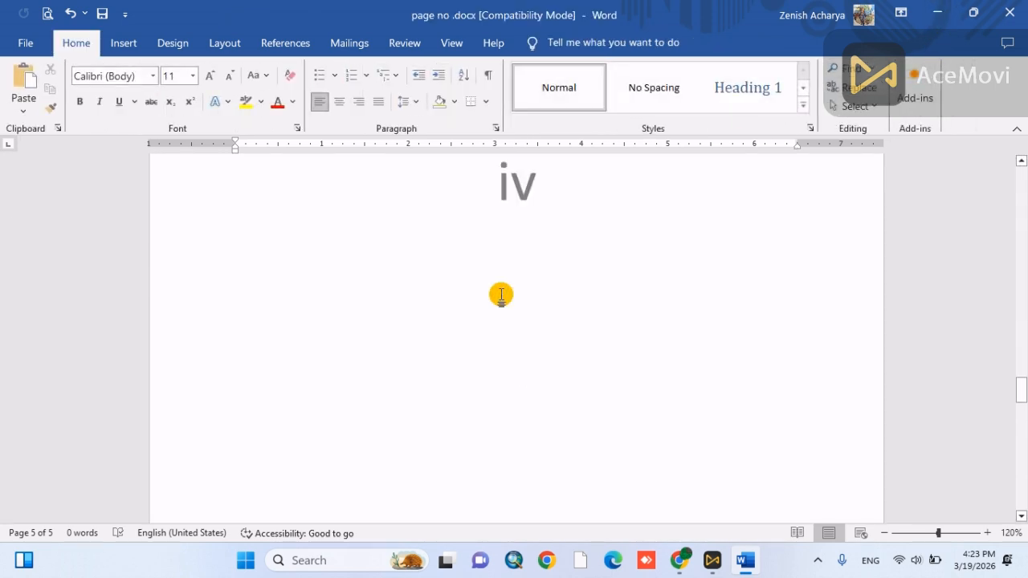
{"action": "scroll", "coordinate": [501, 295], "scroll_direction": "down", "scroll_amount": 11}
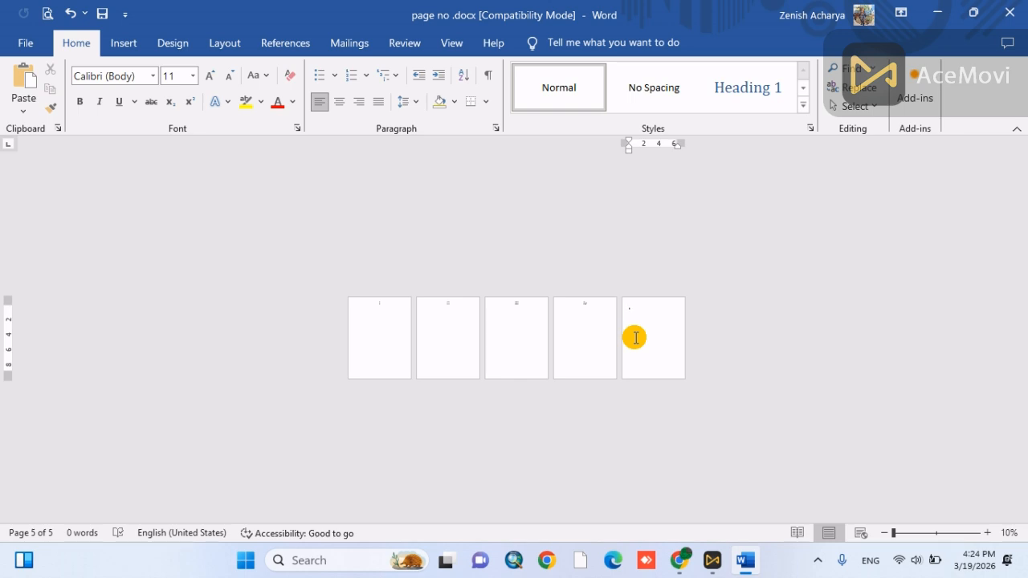
{"action": "double_click", "coordinate": [646, 307]}
{"action": "scroll", "coordinate": [643, 365], "scroll_direction": "up", "scroll_amount": 5}
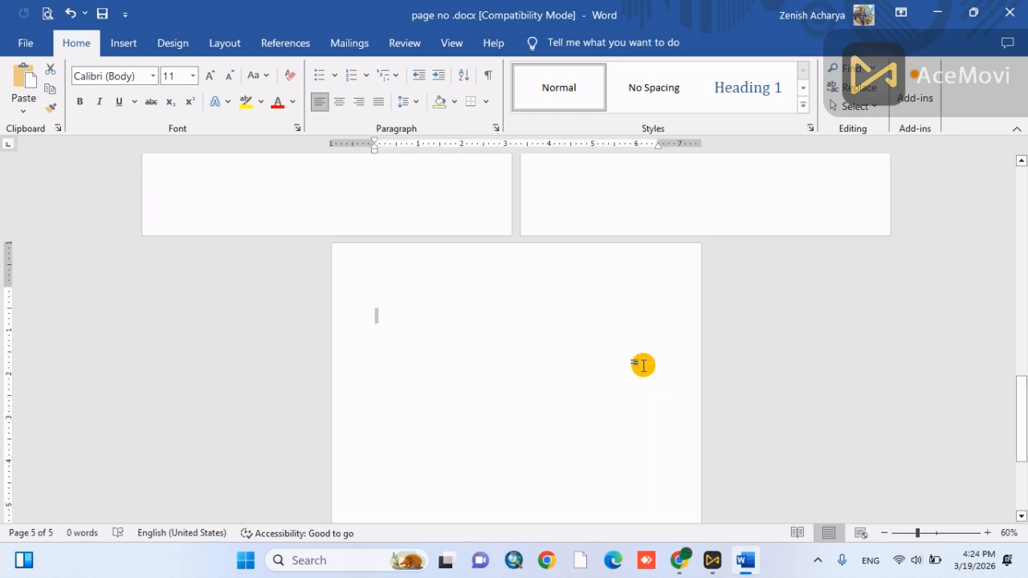
{"action": "right_click", "coordinate": [510, 273]}
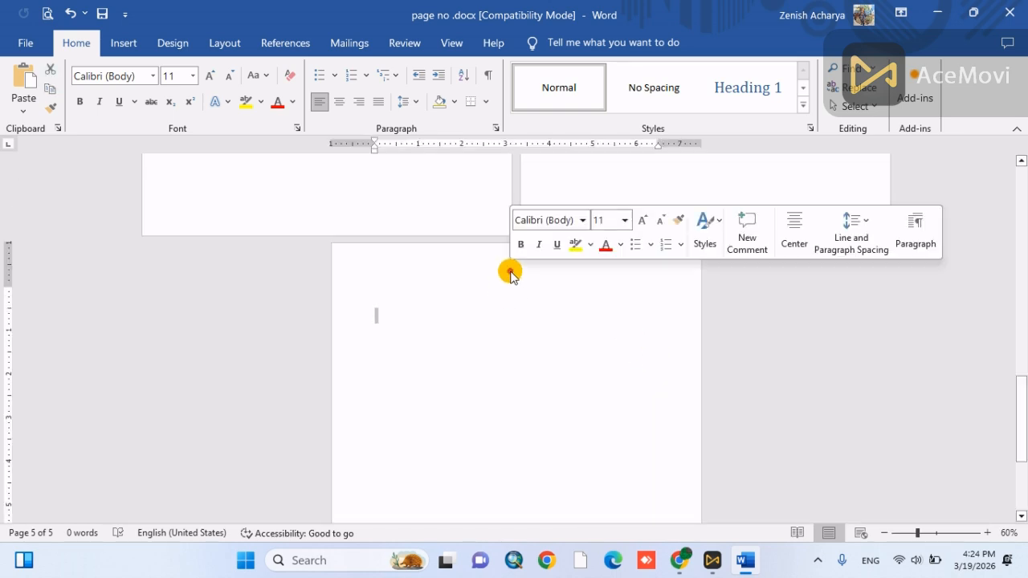
- In the Section 2 header, set the page number format to 1, 2, 3, … and start the numbering at 1
{"action": "double_click", "coordinate": [427, 258]}
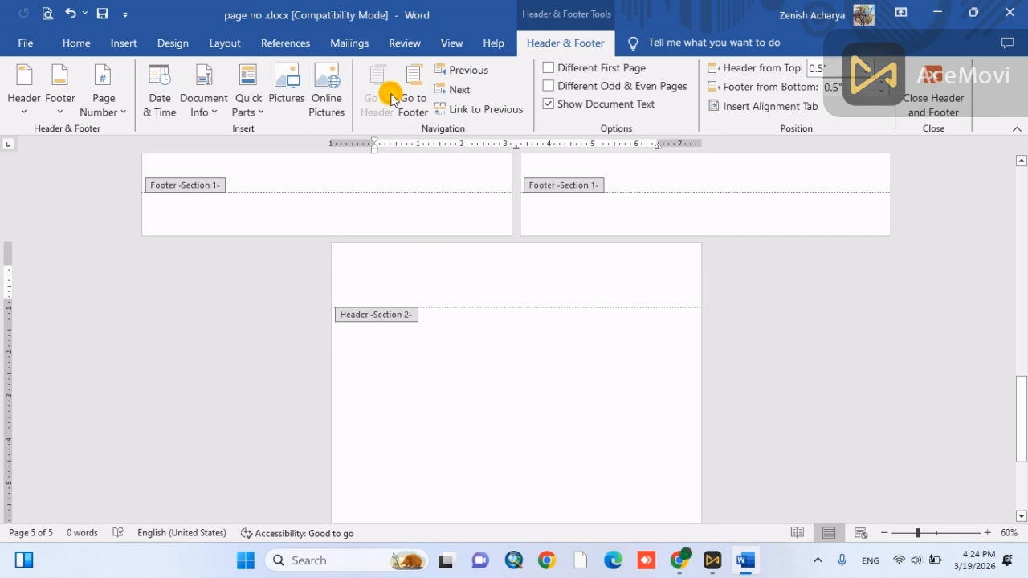
{"action": "left_click", "coordinate": [96, 108]}
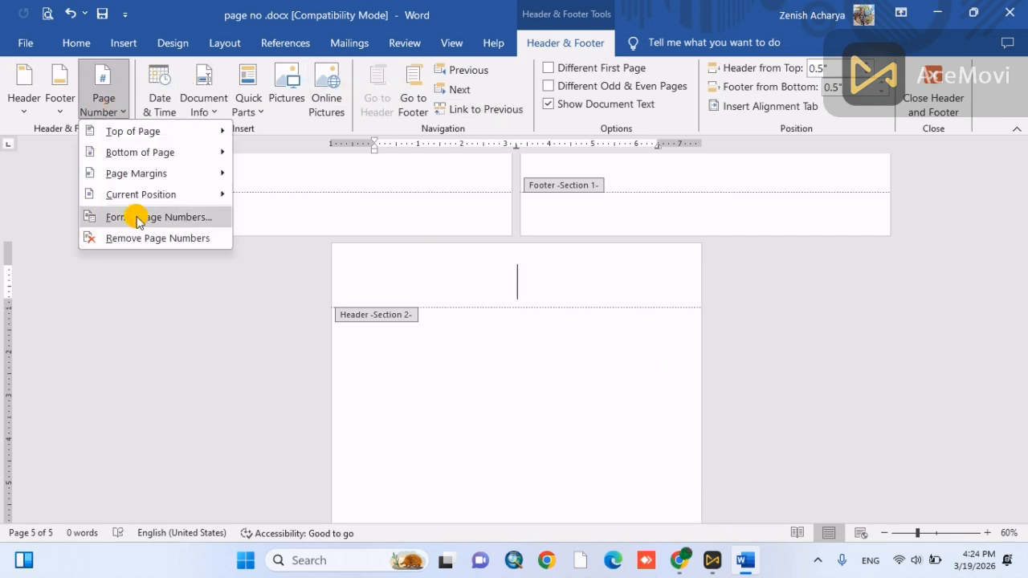
{"action": "left_click", "coordinate": [137, 218]}
{"action": "left_click", "coordinate": [598, 190]}
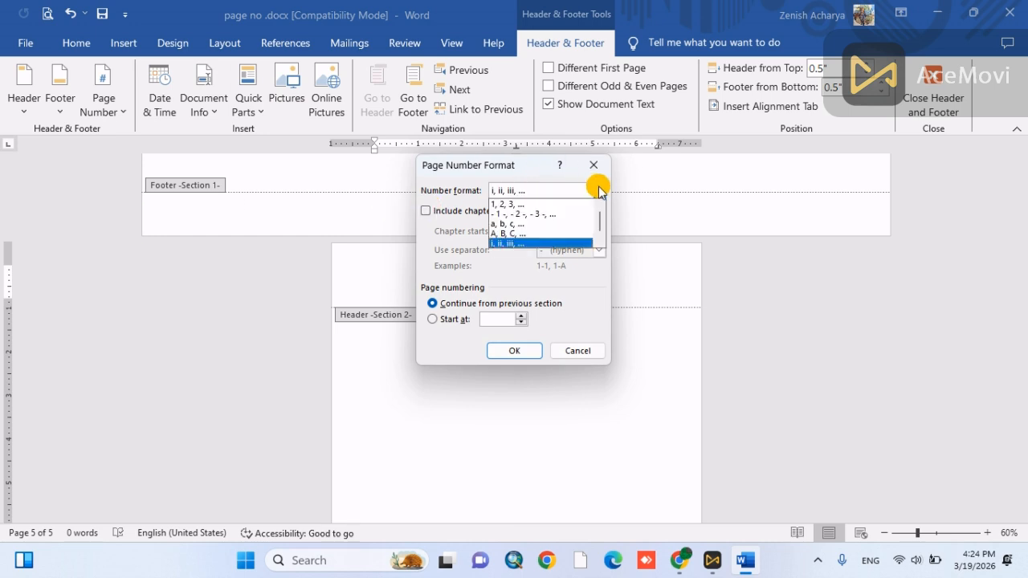
{"action": "left_click", "coordinate": [522, 205]}
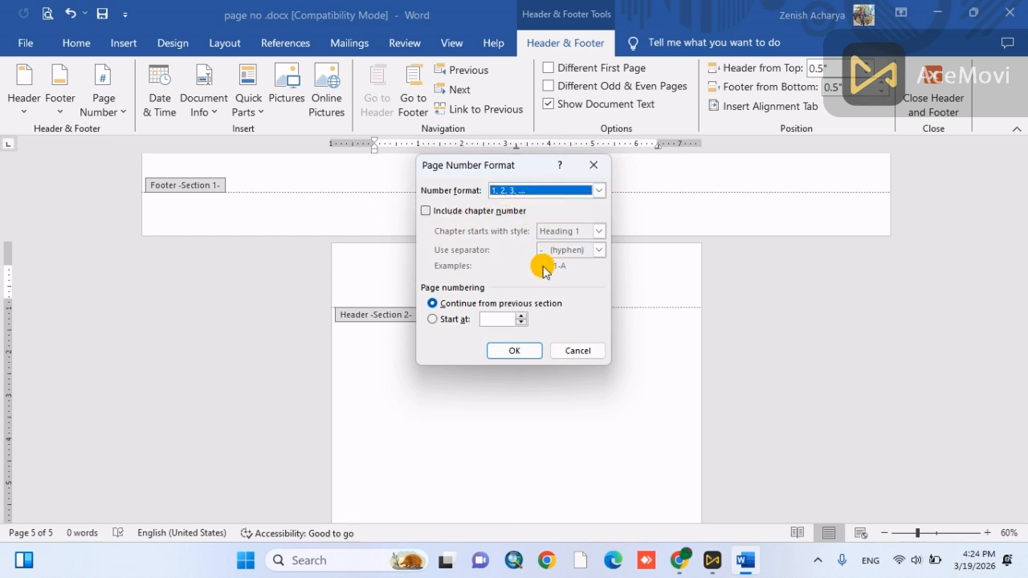
{"action": "left_click", "coordinate": [434, 319]}
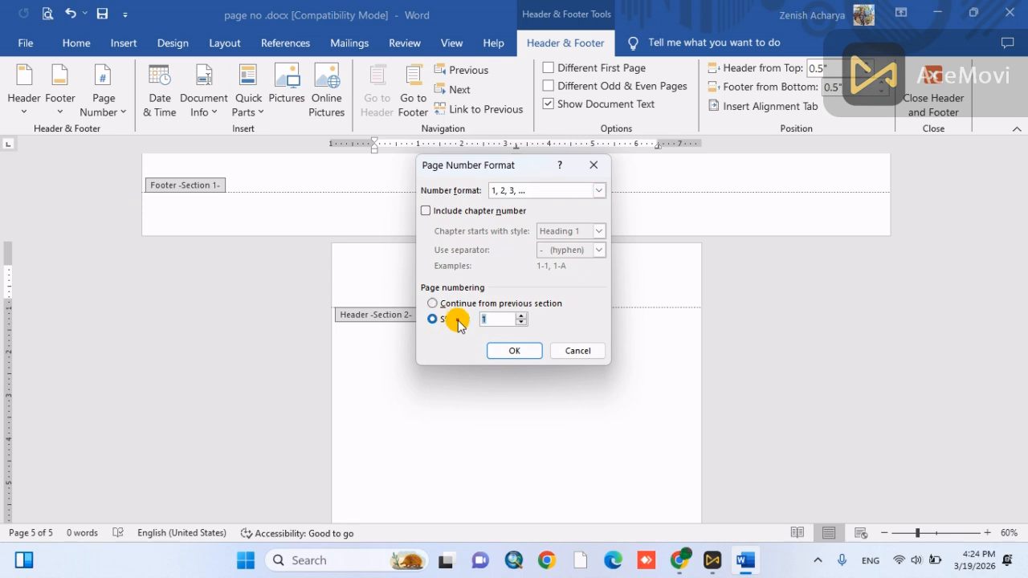
{"action": "left_click", "coordinate": [500, 351]}
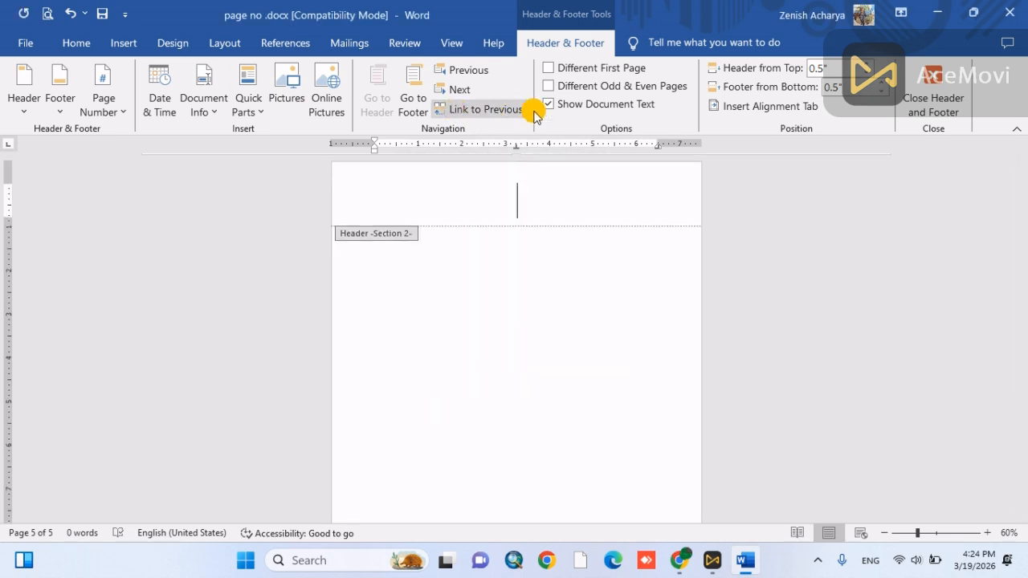
- Insert a Plain Number 2 page number at the top of the page in Section 2
{"action": "left_click", "coordinate": [122, 40]}
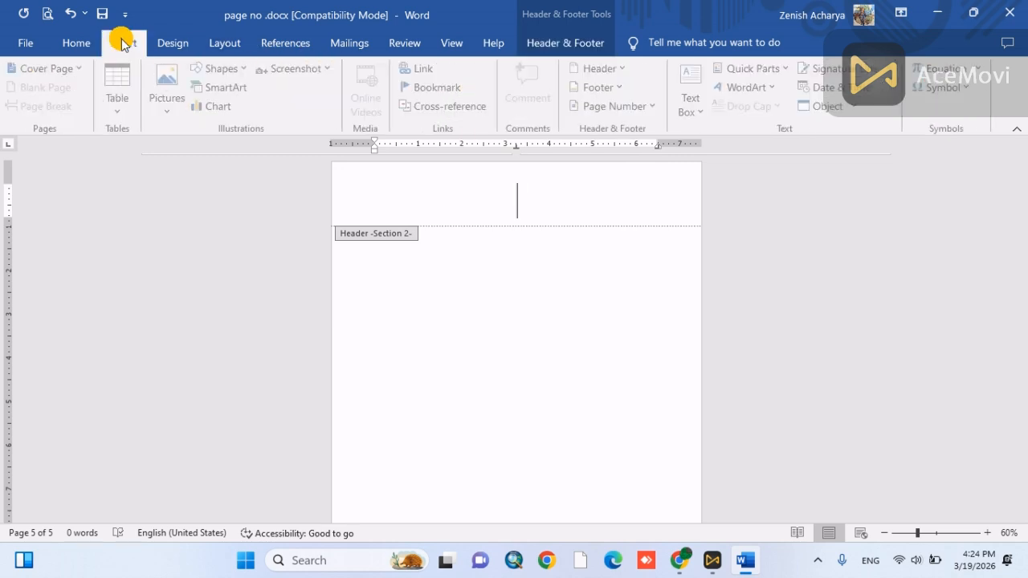
{"action": "left_click", "coordinate": [592, 105]}
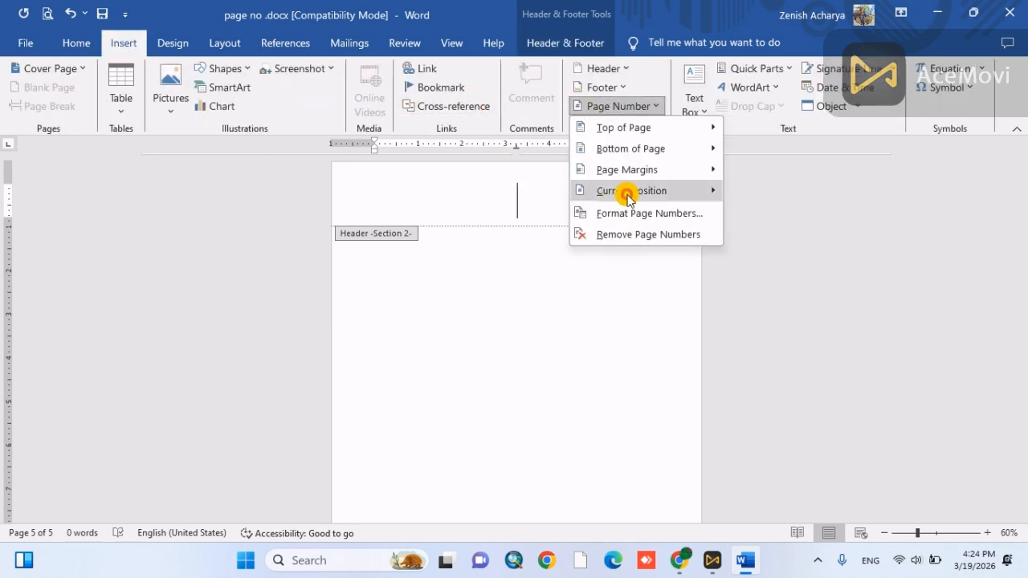
{"action": "mouse_move", "coordinate": [635, 128]}
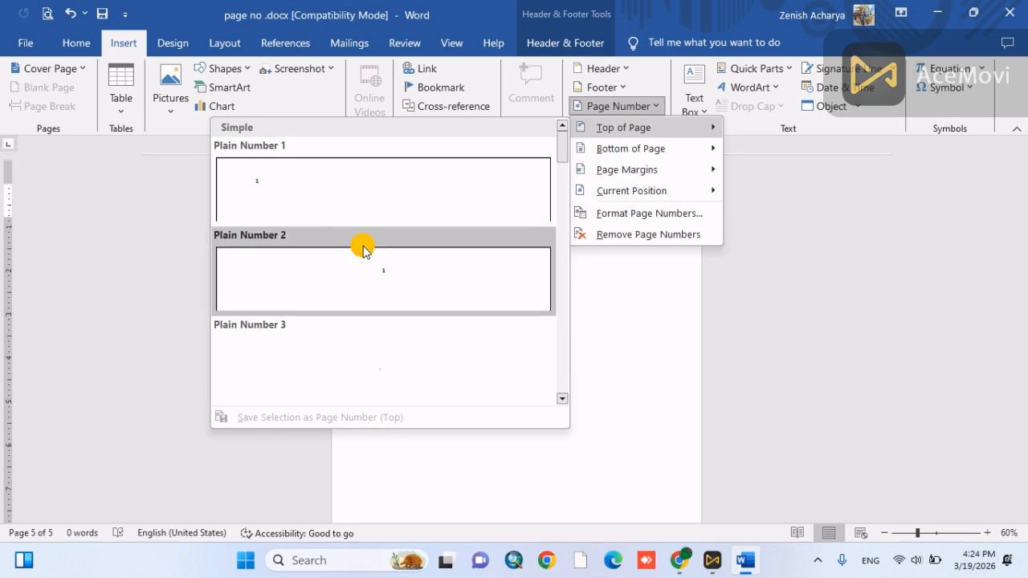
{"action": "left_click", "coordinate": [363, 293]}
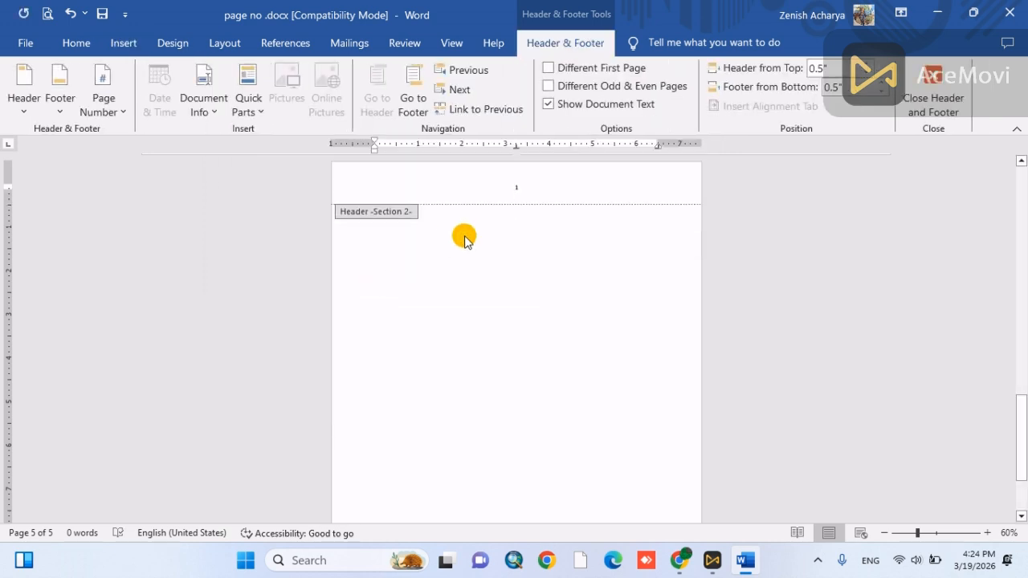
- Set the font size of the Section 2 page number to 48 and leave the header
{"action": "scroll", "coordinate": [464, 241], "scroll_direction": "up", "scroll_amount": 3}
{"action": "scroll", "coordinate": [464, 241], "scroll_direction": "up", "scroll_amount": 5}
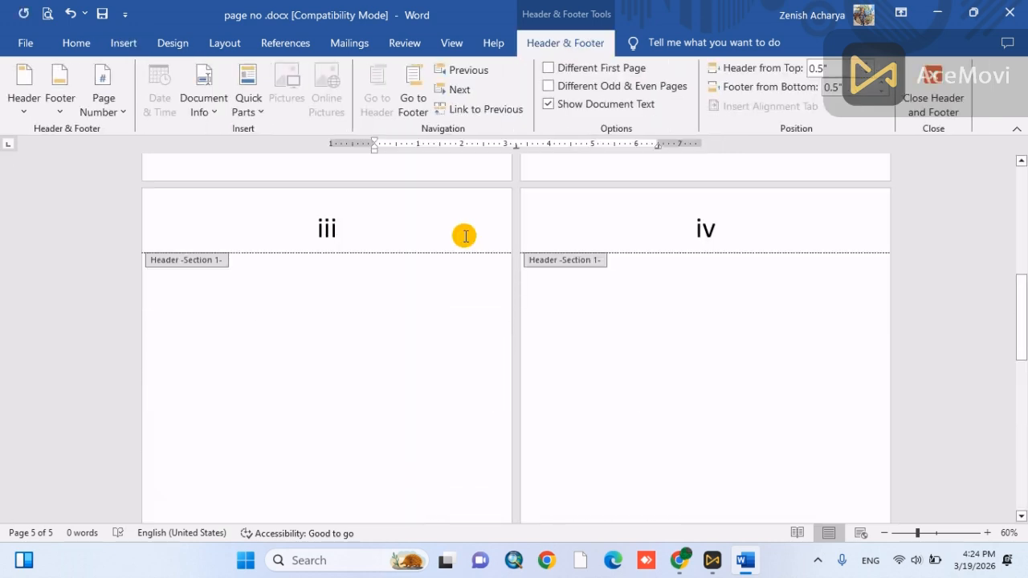
{"action": "scroll", "coordinate": [464, 237], "scroll_direction": "down", "scroll_amount": 5}
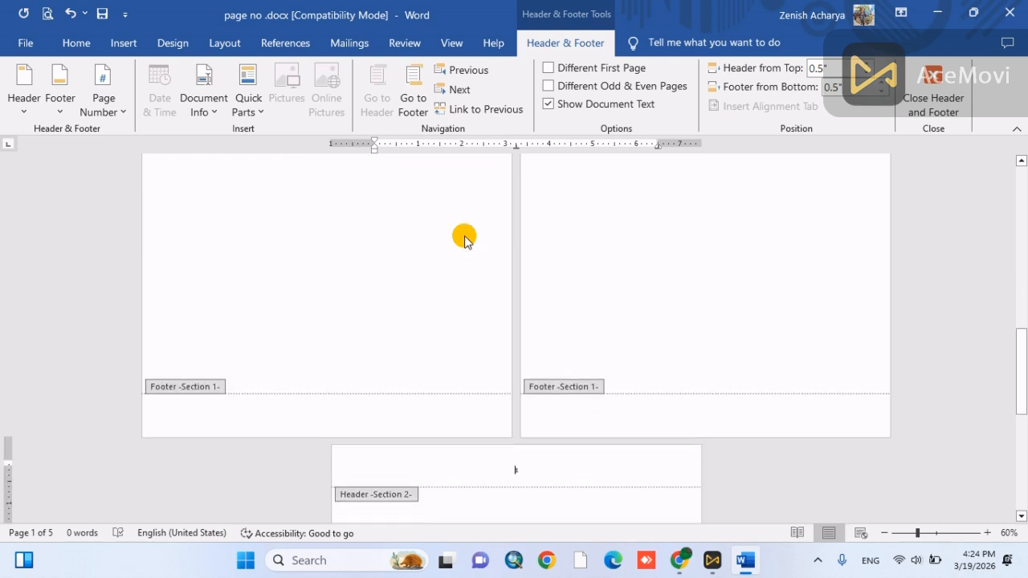
{"action": "scroll", "coordinate": [530, 359], "scroll_direction": "down", "scroll_amount": 5}
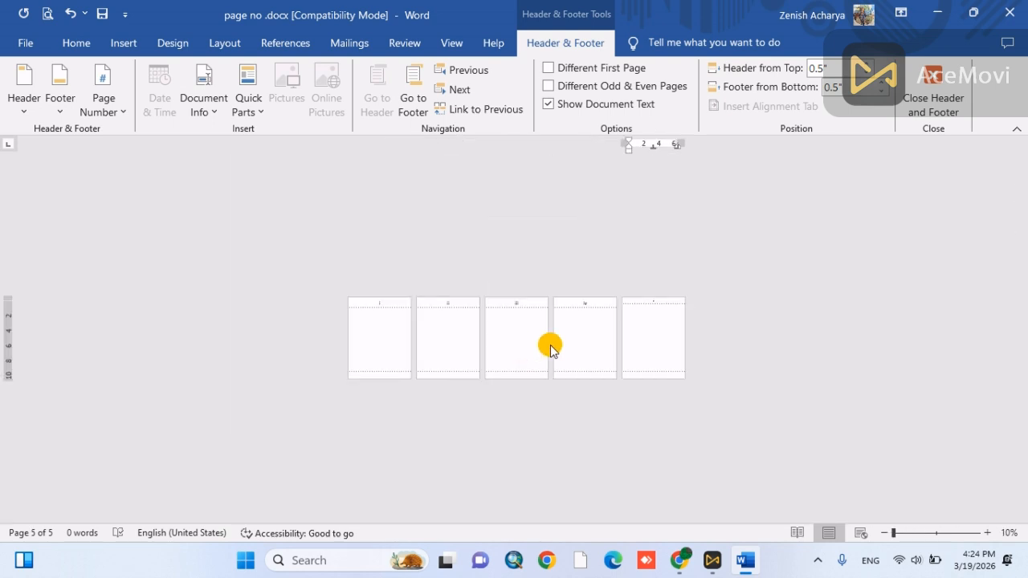
{"action": "scroll", "coordinate": [560, 347], "scroll_direction": "up", "scroll_amount": 10}
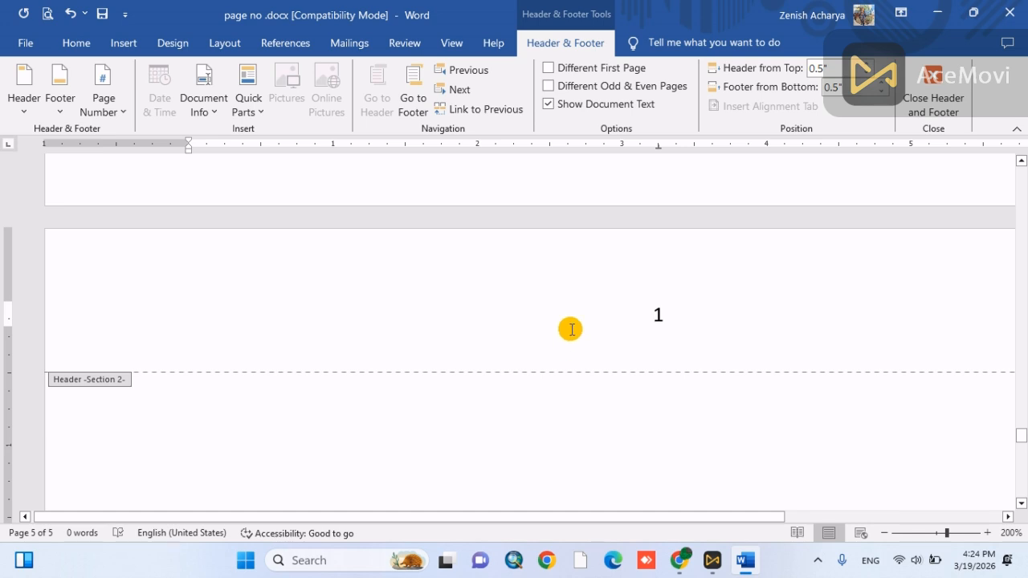
{"action": "double_click", "coordinate": [744, 294]}
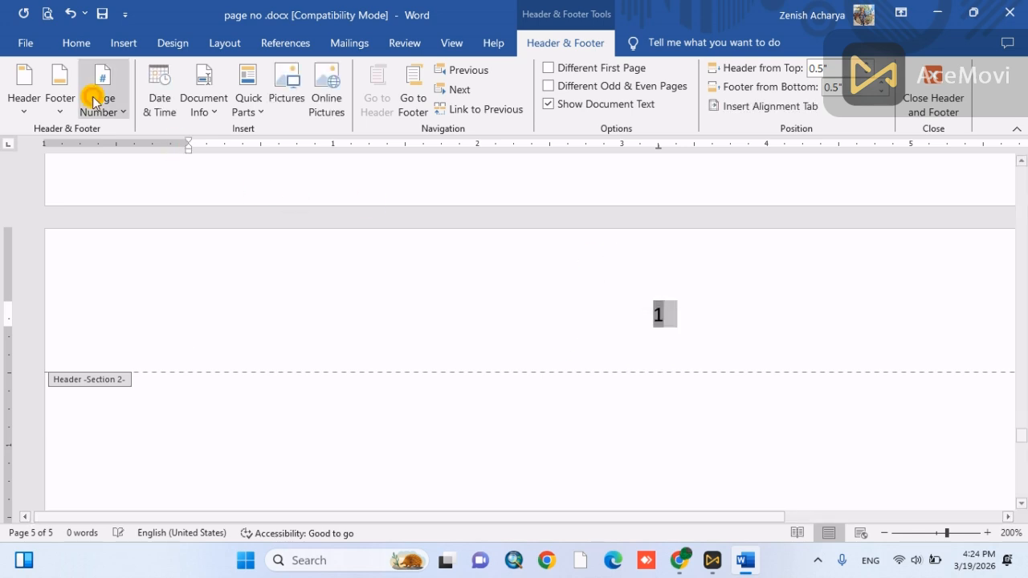
{"action": "left_click", "coordinate": [86, 47]}
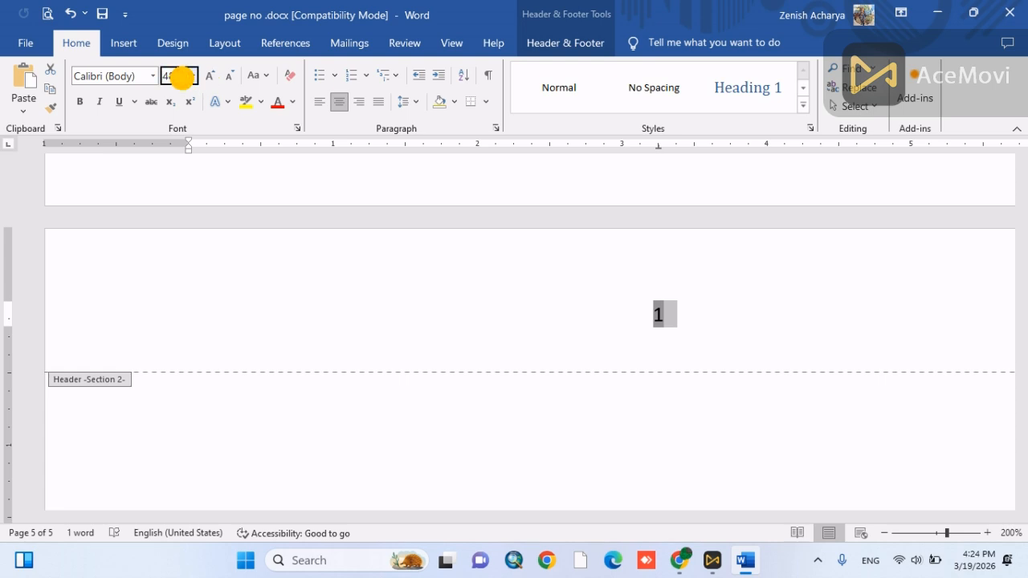
{"action": "left_click", "coordinate": [178, 75]}
{"action": "type", "text": "48"}
{"action": "key", "text": "Return"}
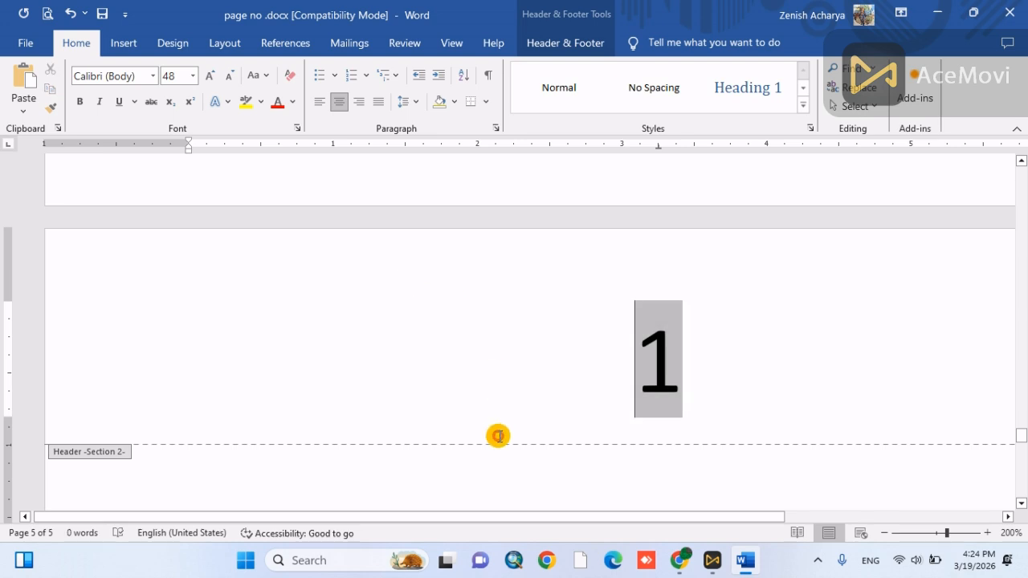
{"action": "double_click", "coordinate": [473, 468]}
- Try to delete the page number from the header of the first page in Section 2
{"action": "scroll", "coordinate": [553, 395], "scroll_direction": "down", "scroll_amount": 3}
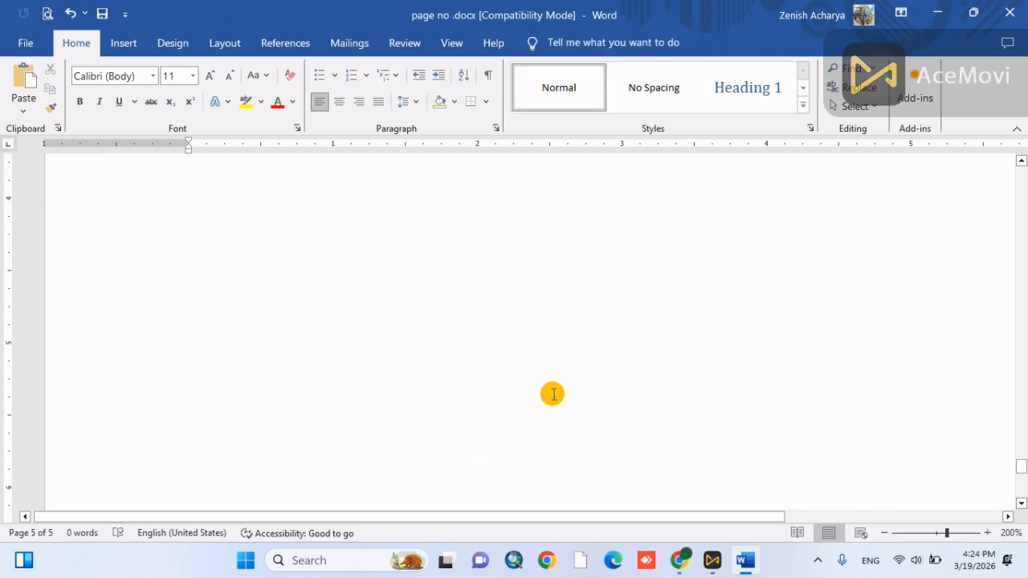
{"action": "scroll", "coordinate": [553, 395], "scroll_direction": "down", "scroll_amount": 16}
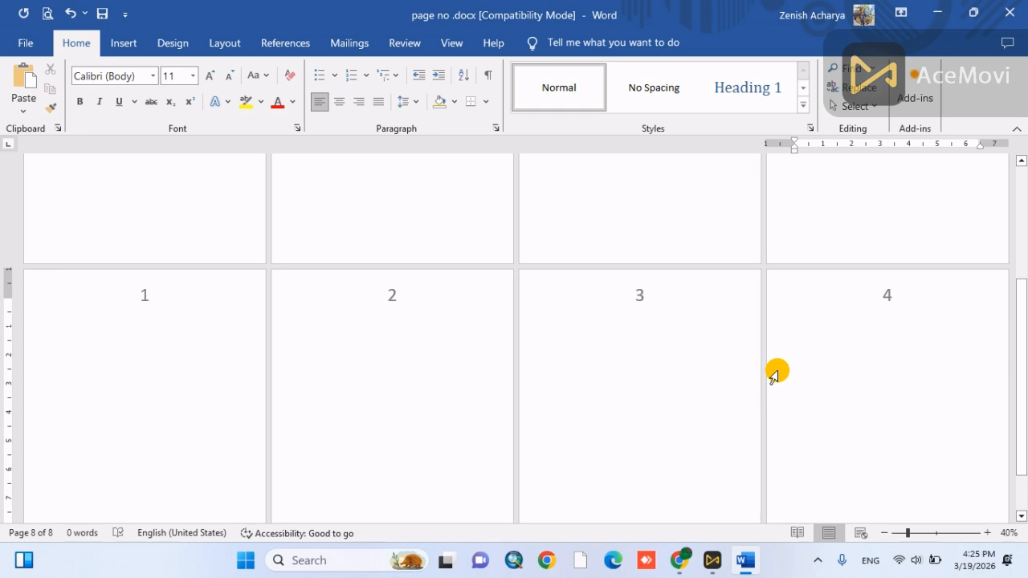
{"action": "double_click", "coordinate": [243, 292]}
{"action": "key", "text": "BackSpace"}
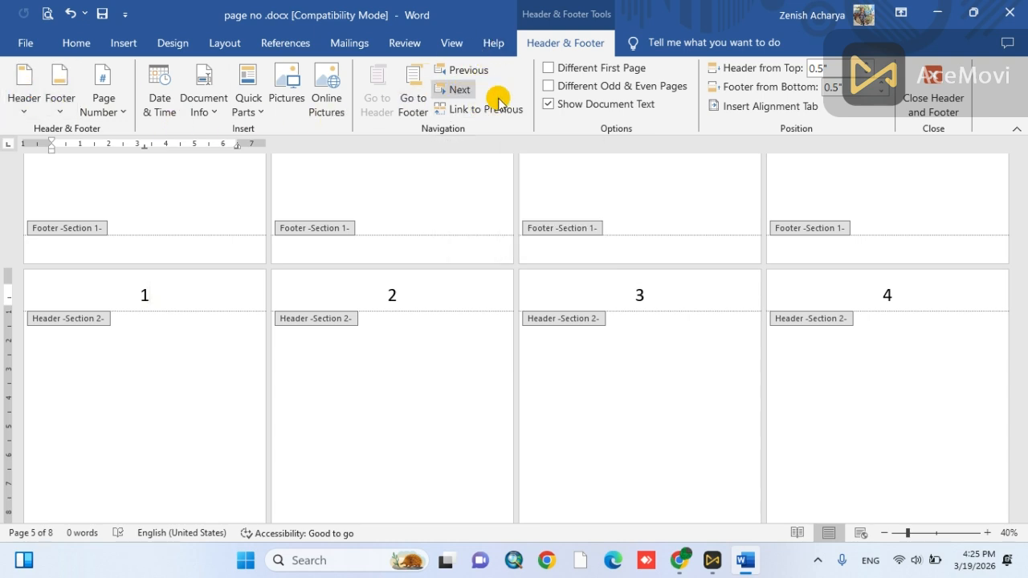
- Insert a section break in the body of the first Section 2 page so that a new section begins on the following page
{"action": "left_click", "coordinate": [224, 45]}
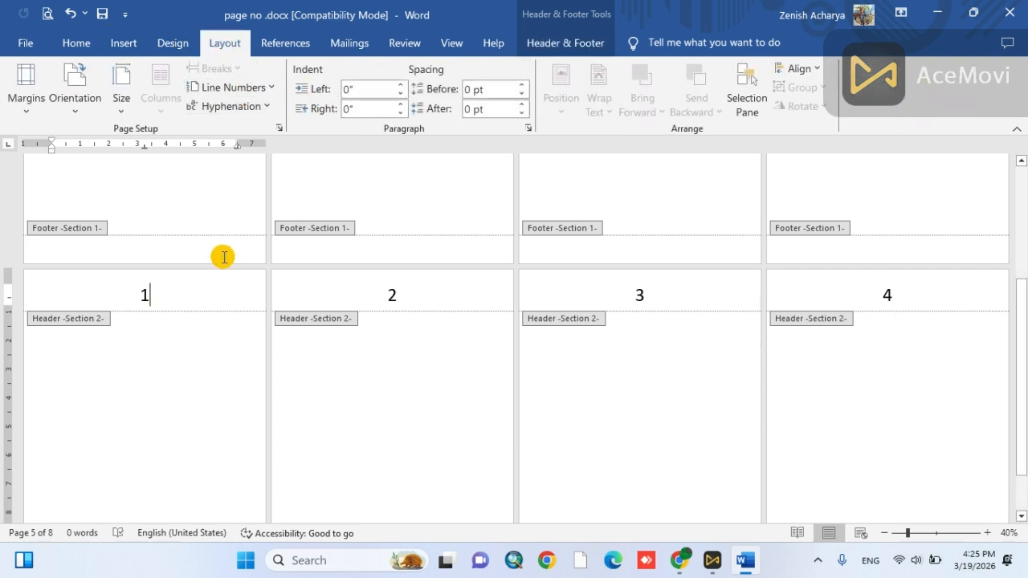
{"action": "double_click", "coordinate": [201, 401]}
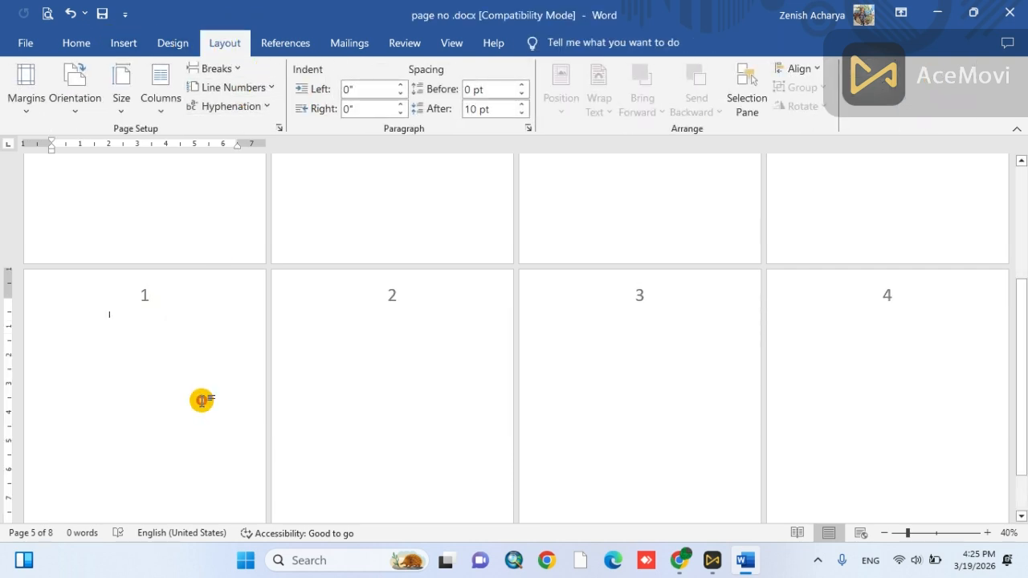
{"action": "left_click", "coordinate": [233, 69]}
{"action": "left_click", "coordinate": [279, 303]}
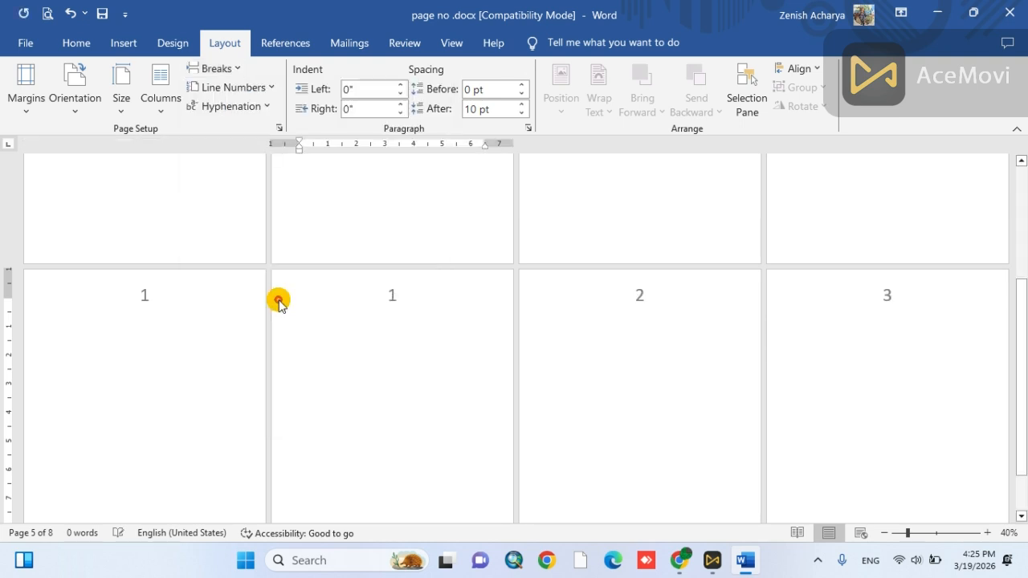
- Unlink the Section 3 header from the previous section and delete the page number from the Section 2 header
{"action": "double_click", "coordinate": [410, 301]}
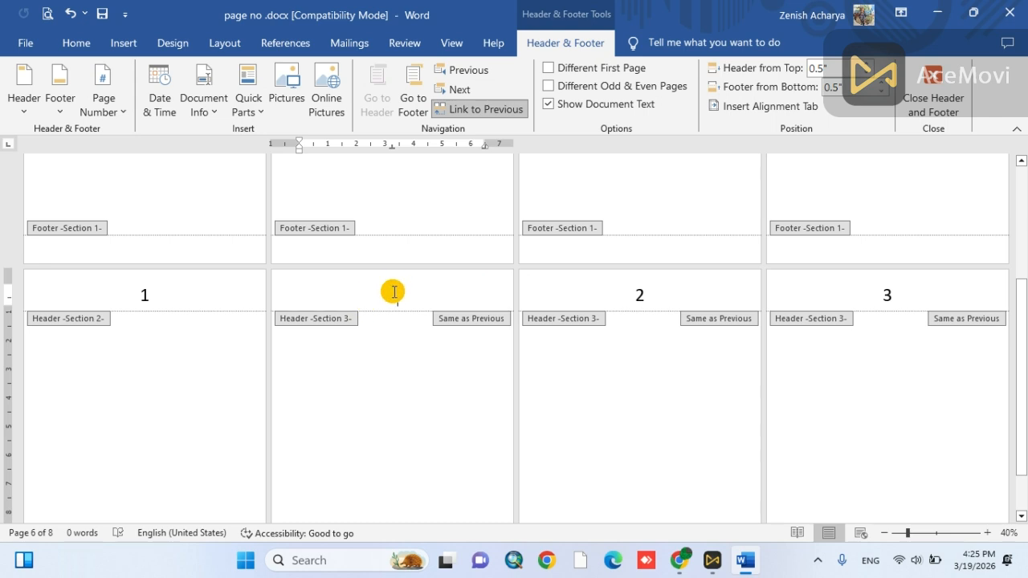
{"action": "double_click", "coordinate": [389, 296]}
{"action": "left_click", "coordinate": [471, 108]}
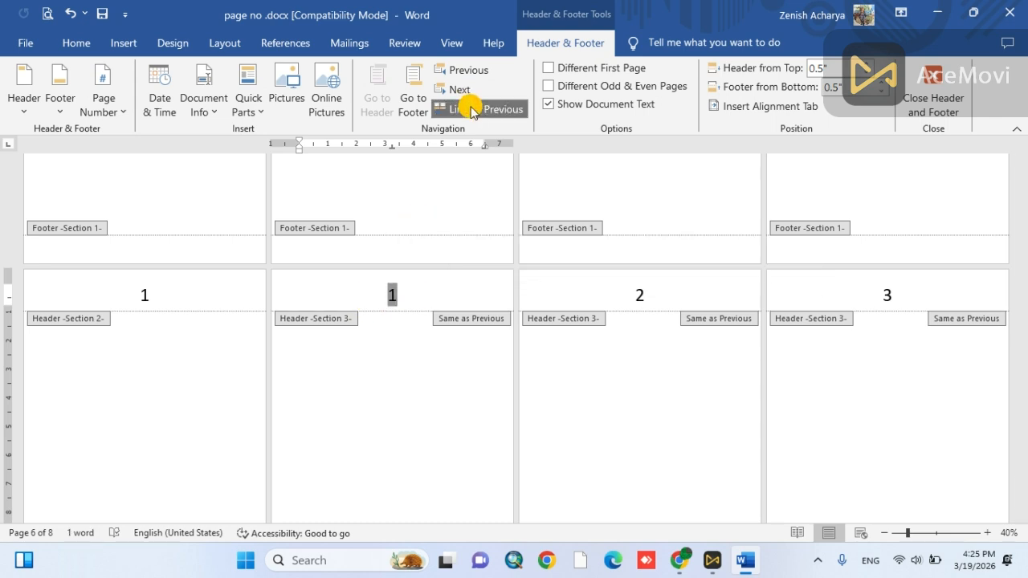
{"action": "left_click", "coordinate": [172, 221]}
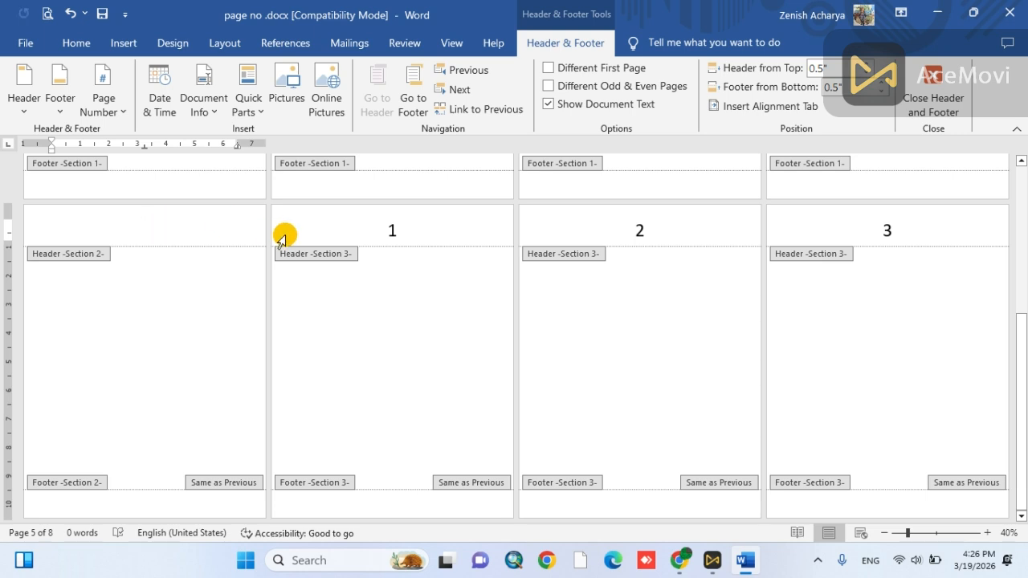
- Set the Section 3 page numbering to start at 2 and return to the document body
{"action": "left_click", "coordinate": [393, 228]}
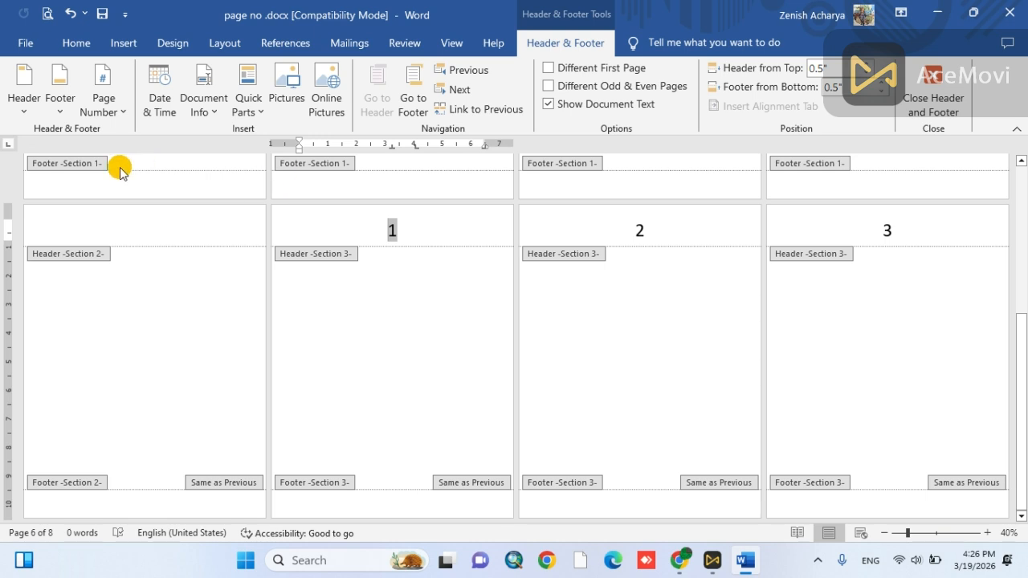
{"action": "left_click", "coordinate": [103, 112]}
{"action": "left_click", "coordinate": [119, 217]}
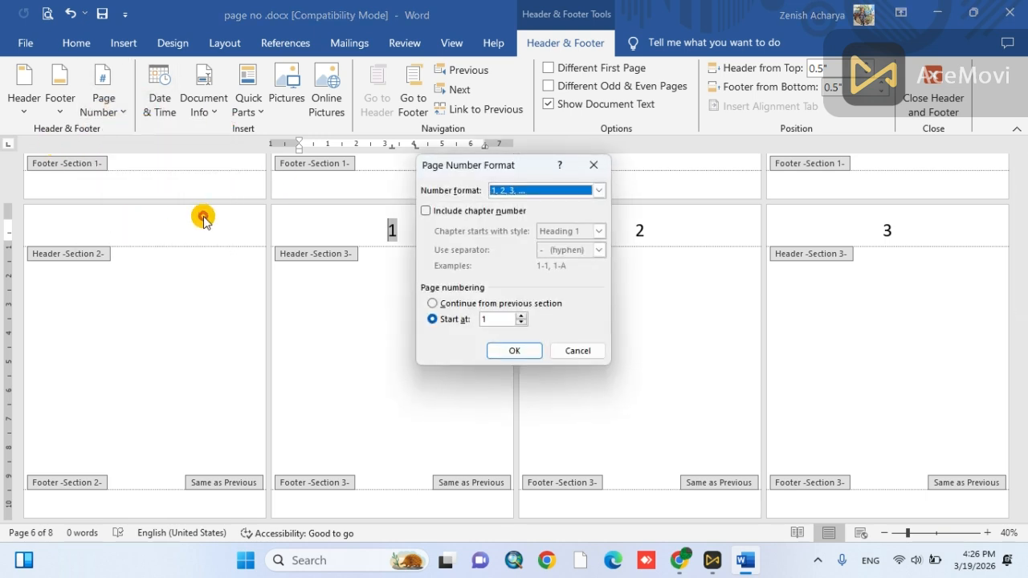
{"action": "left_click", "coordinate": [494, 317]}
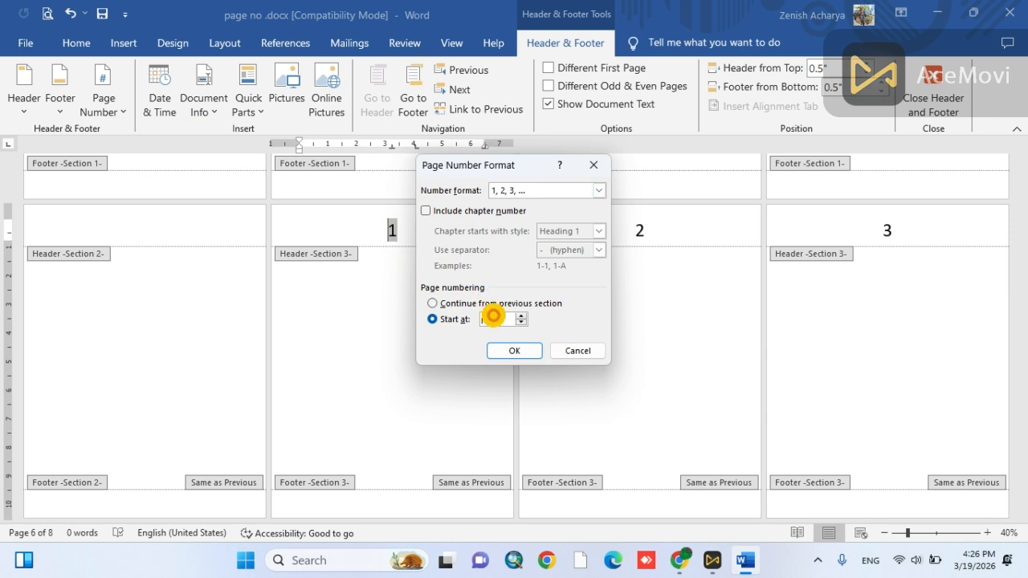
{"action": "left_click", "coordinate": [511, 356]}
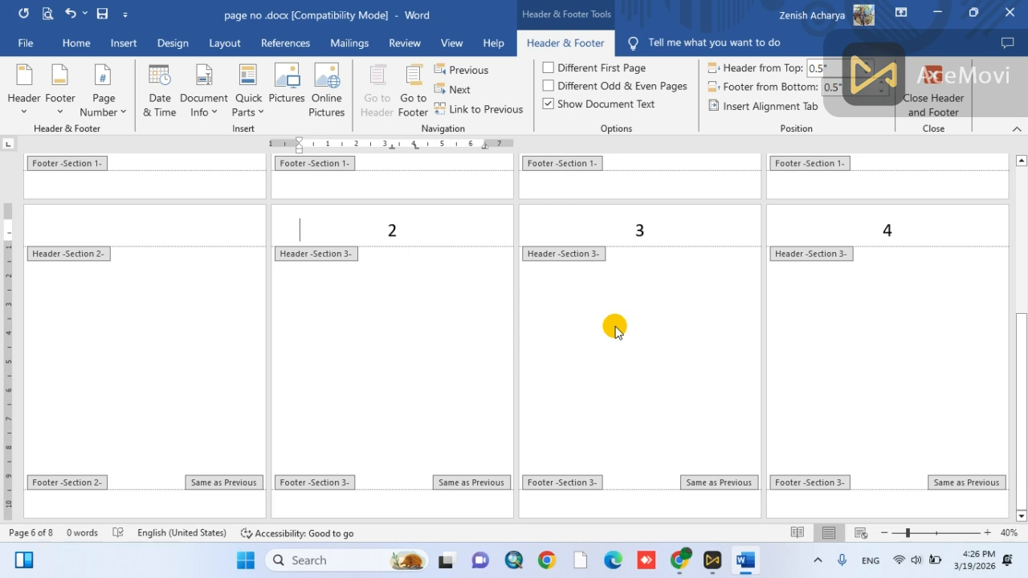
{"action": "double_click", "coordinate": [675, 318]}
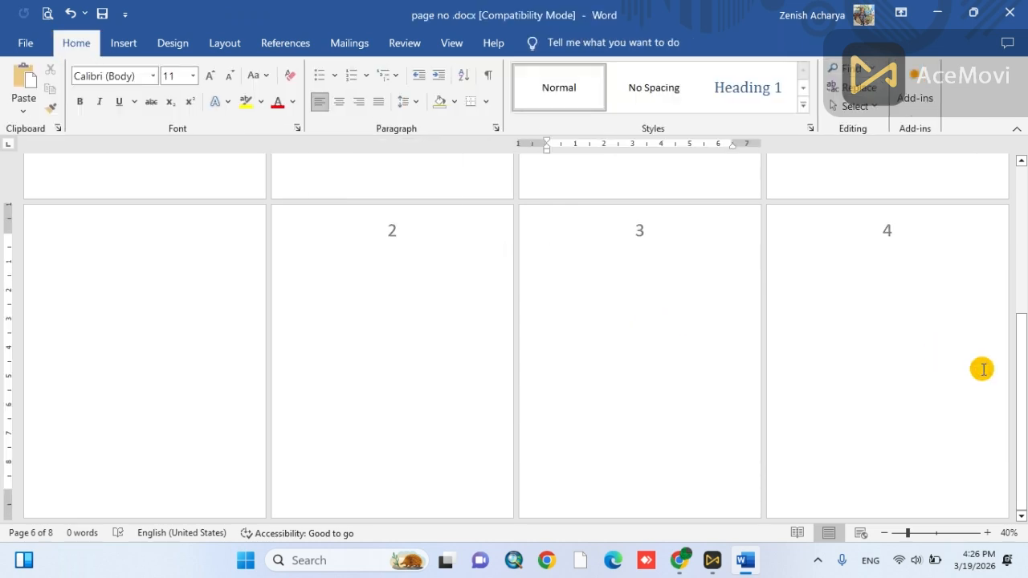
- Extend Section 3 with additional blank pages through page number 25
{"action": "scroll", "coordinate": [982, 368], "scroll_direction": "down", "scroll_amount": 10}
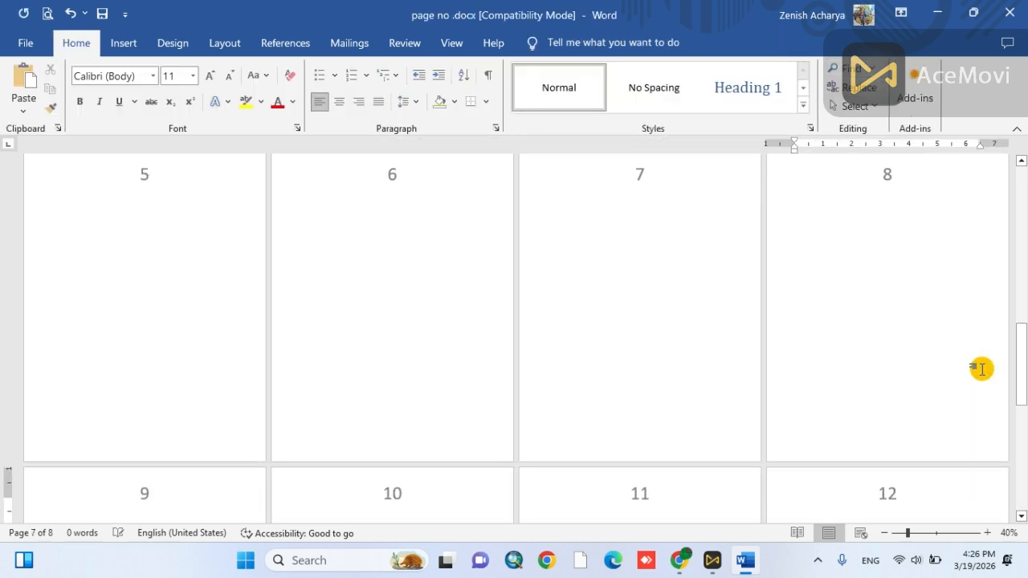
{"action": "scroll", "coordinate": [982, 368], "scroll_direction": "down", "scroll_amount": 15}
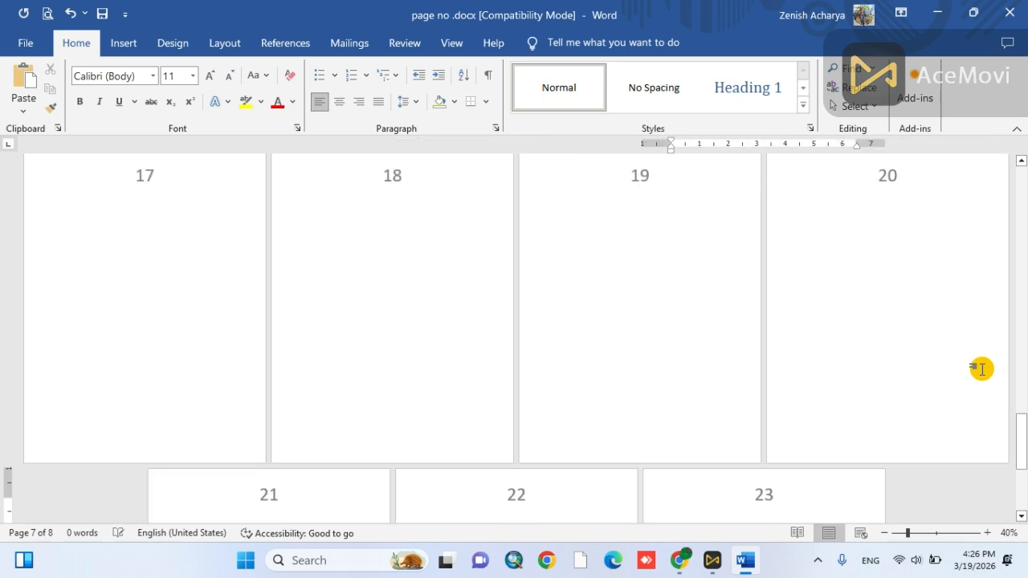
{"action": "scroll", "coordinate": [982, 368], "scroll_direction": "down", "scroll_amount": 3}
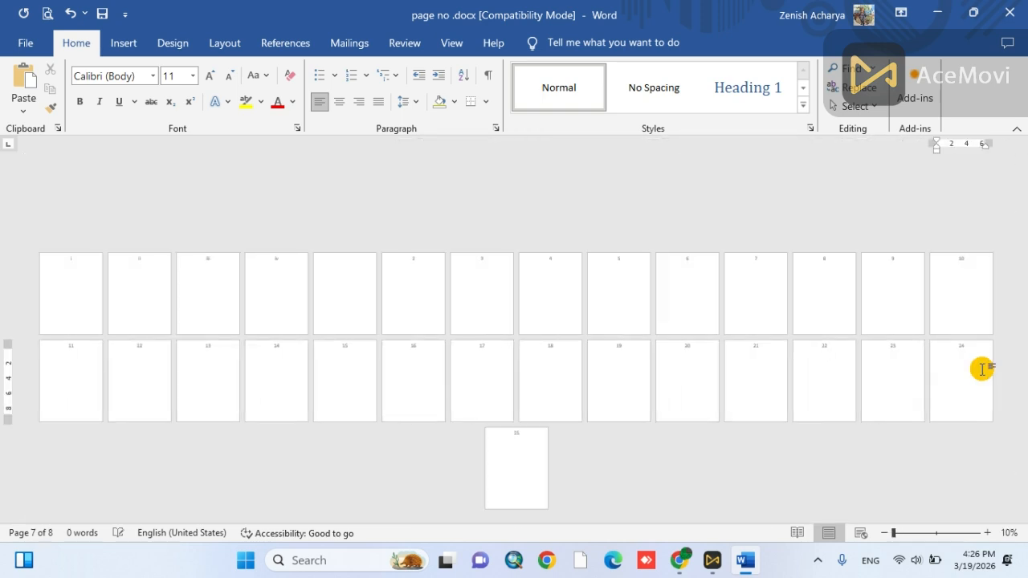